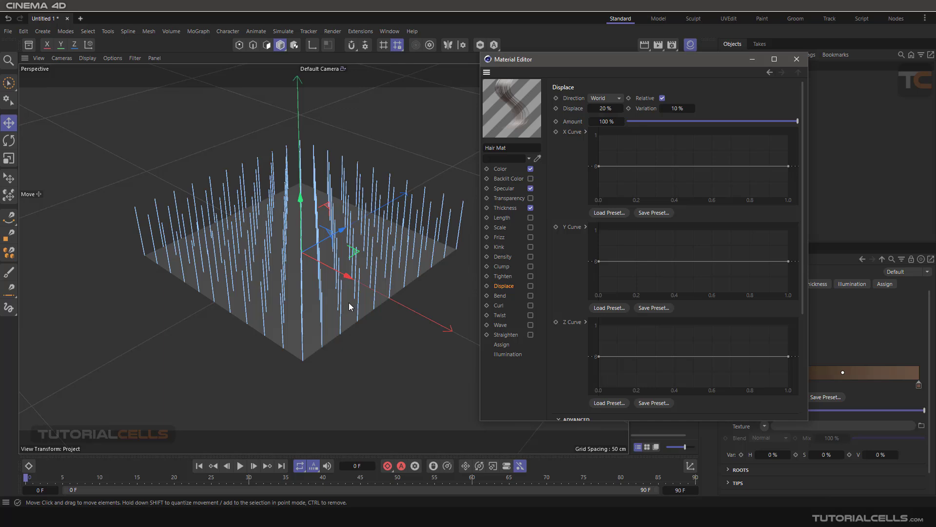
# Move the Material Editor down to uncover the object list and keep the Displace direction at World.
pyautogui.moveTo(554, 63); pyautogui.dragTo(552, 104)
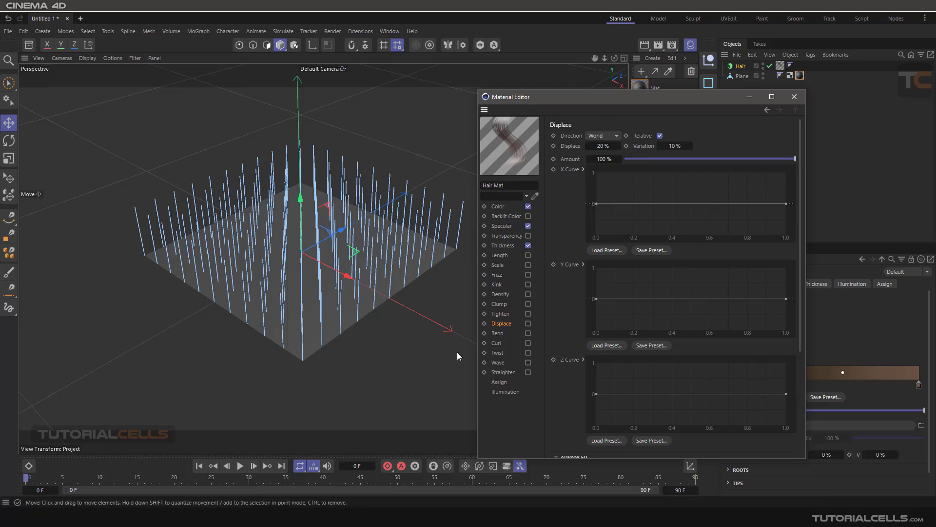
pyautogui.moveTo(573, 100); pyautogui.dragTo(566, 96)
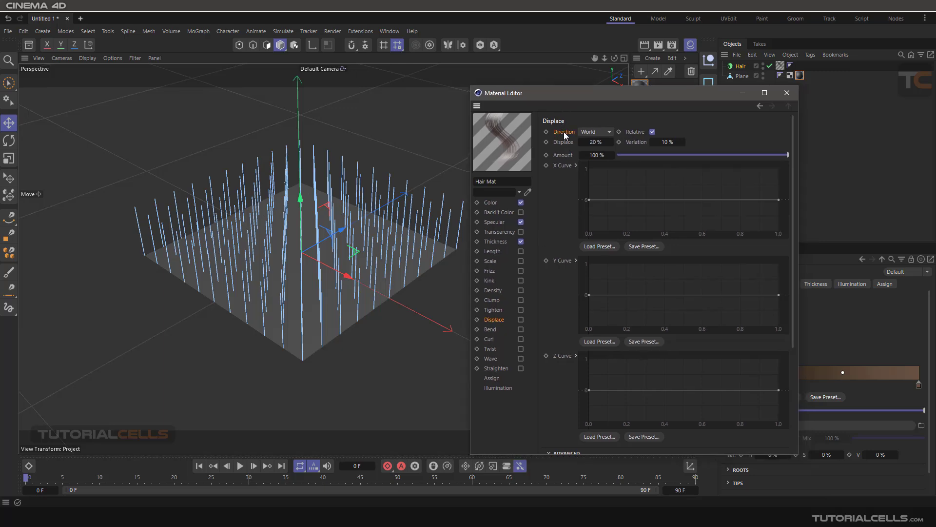
pyautogui.click(588, 132)
pyautogui.click(590, 136)
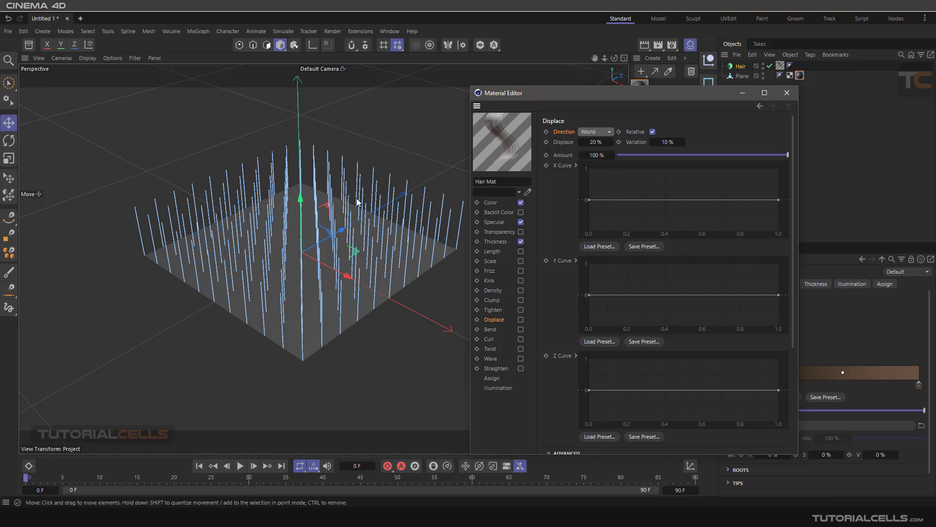
# Raise the plane along its vertical axis and rotate it so that it tilts together with its hair.
pyautogui.click(294, 217)
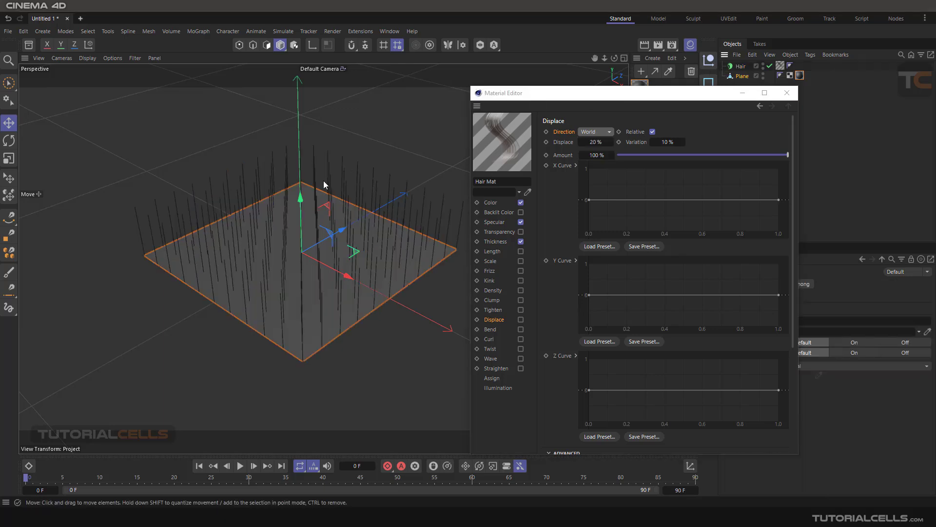
pyautogui.moveTo(300, 198); pyautogui.dragTo(300, 157)
pyautogui.click(8, 141)
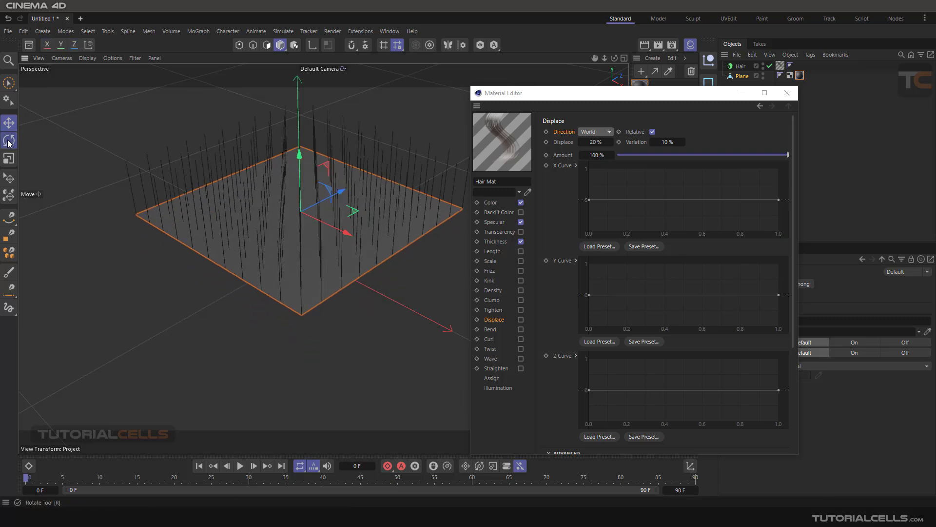
pyautogui.moveTo(277, 206)
pyautogui.mouseDown()
pyautogui.moveTo(279, 189)
pyautogui.moveTo(285, 201)
pyautogui.mouseUp()
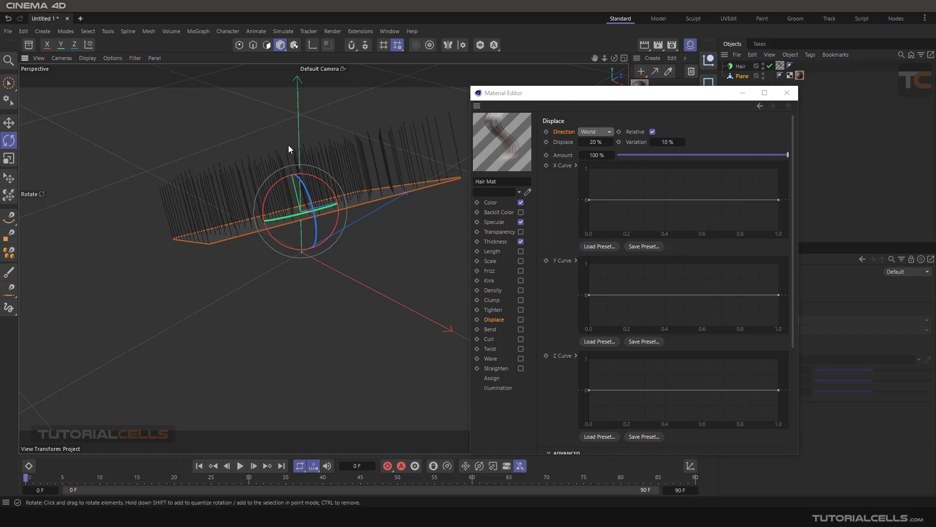
pyautogui.scroll(-5, 326, 214)
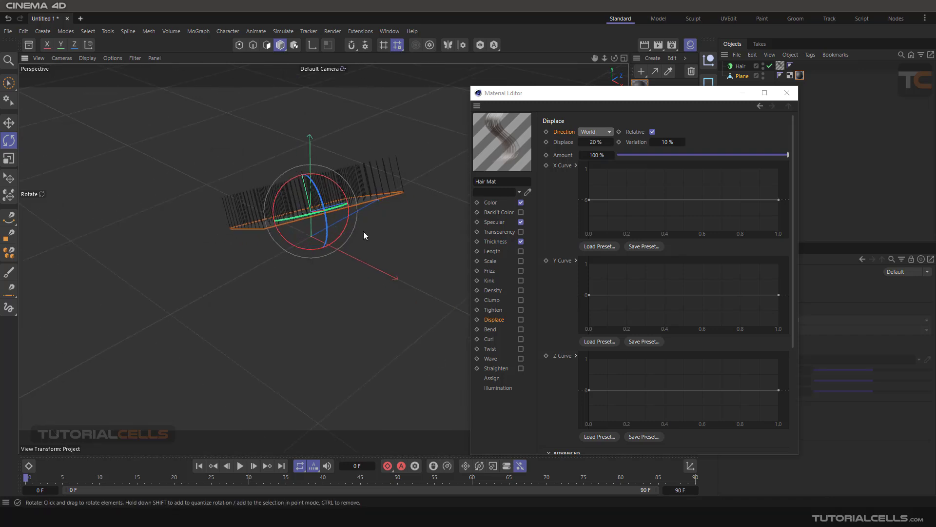
pyautogui.scroll(3, 375, 257)
pyautogui.scroll(-2, 374, 257)
pyautogui.keyDown('alt'); pyautogui.moveTo(374, 257); pyautogui.dragTo(376, 254); pyautogui.keyUp('alt')
# Undo the plane's rotation and upward move.
pyautogui.hotkey('ctrl', 'z')
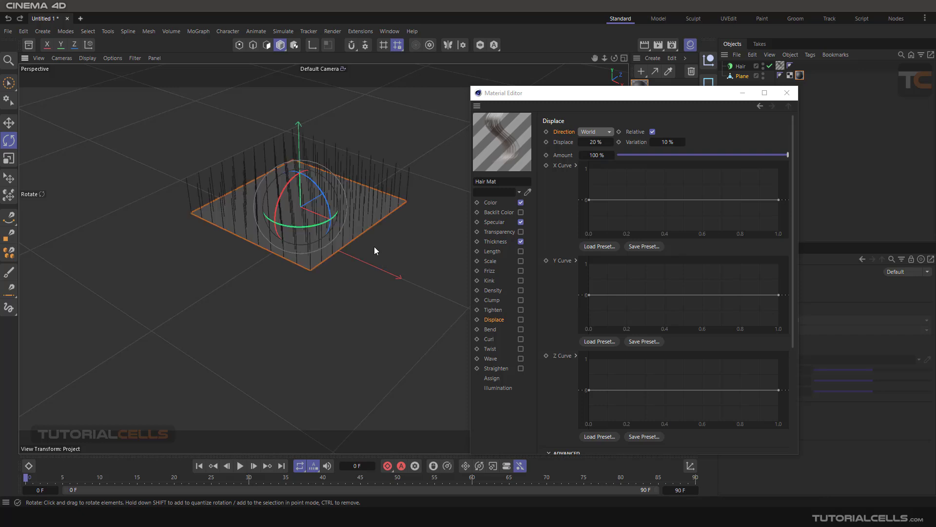
pyautogui.hotkey('ctrl', 'z')
pyautogui.scroll(3, 313, 186)
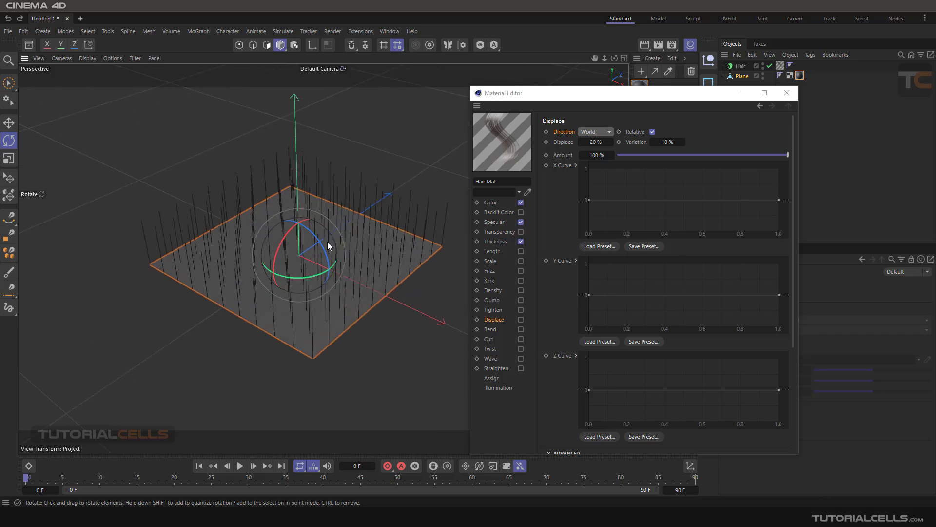
# Check the direction choices of Displace without changing them, and toggle Relative off and back on.
pyautogui.click(598, 132)
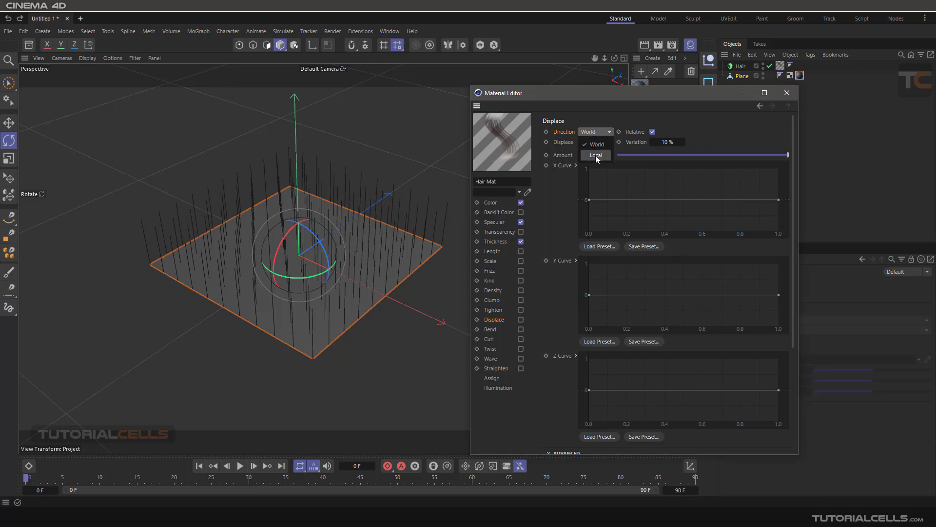
pyautogui.click(596, 99)
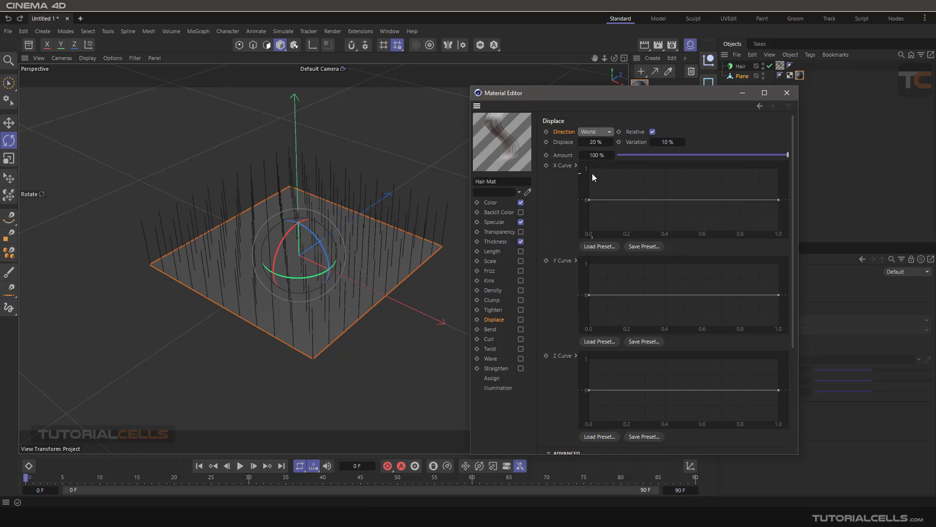
pyautogui.click(652, 131)
pyautogui.click(652, 132)
pyautogui.click(653, 132)
pyautogui.click(652, 132)
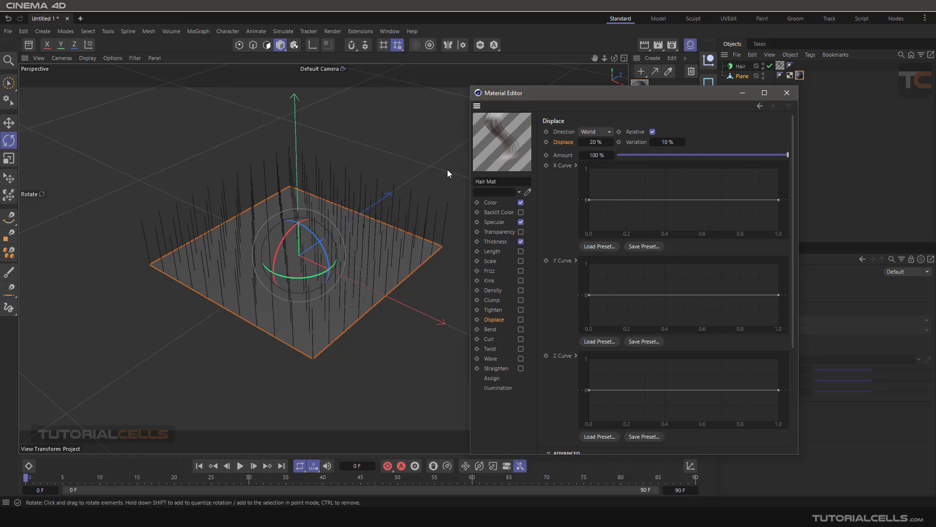
# Raise the end point of the Displace X curve to about 1.
pyautogui.moveTo(609, 90); pyautogui.dragTo(612, 96)
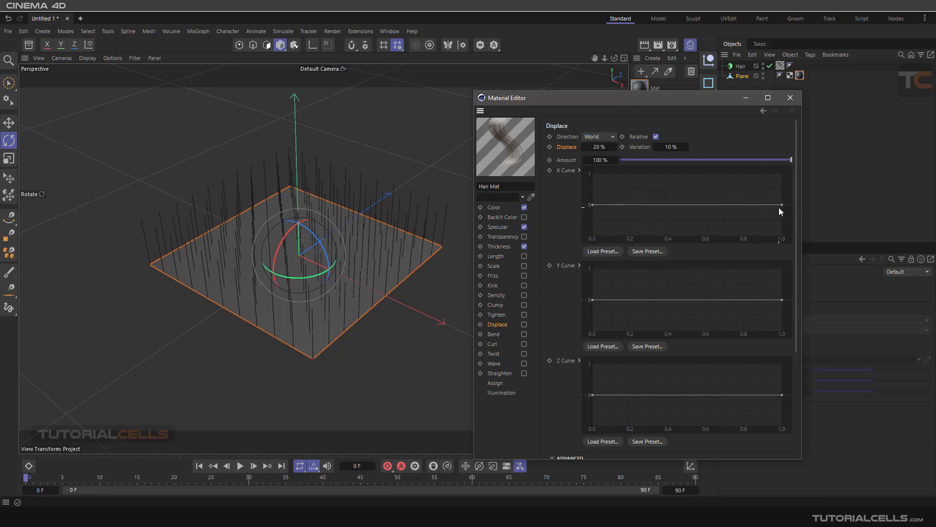
pyautogui.moveTo(782, 205); pyautogui.dragTo(786, 177)
# Start an interactive render region around the hair-covered plane and enable the Displace channel of the hair material.
pyautogui.keyDown('alt'); pyautogui.moveTo(403, 223); pyautogui.dragTo(352, 225, button='middle'); pyautogui.keyUp('alt')
pyautogui.scroll(-2, 340, 222)
pyautogui.keyDown('alt'); pyautogui.moveTo(336, 224); pyautogui.dragTo(335, 238); pyautogui.keyUp('alt')
pyautogui.keyDown('alt'); pyautogui.moveTo(335, 238); pyautogui.dragTo(288, 218, button='middle'); pyautogui.keyUp('alt')
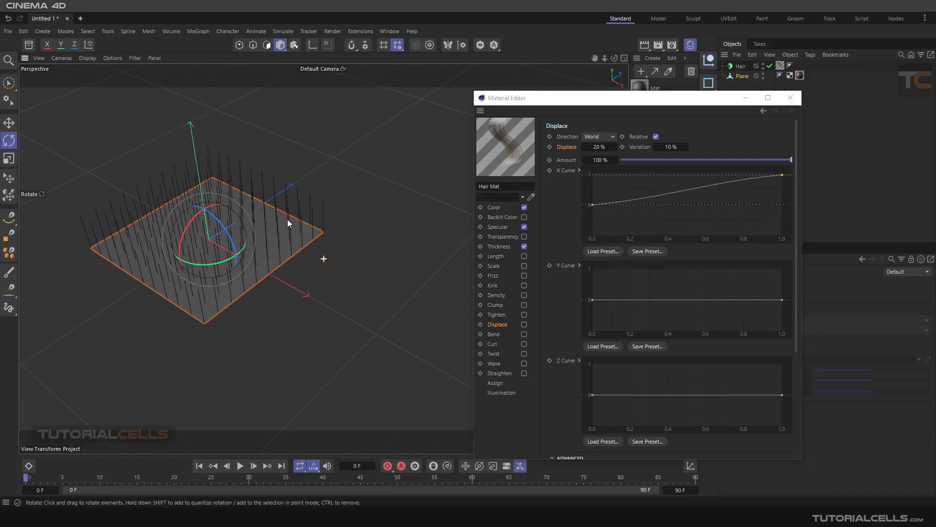
pyautogui.click(644, 46)
pyautogui.click(697, 113)
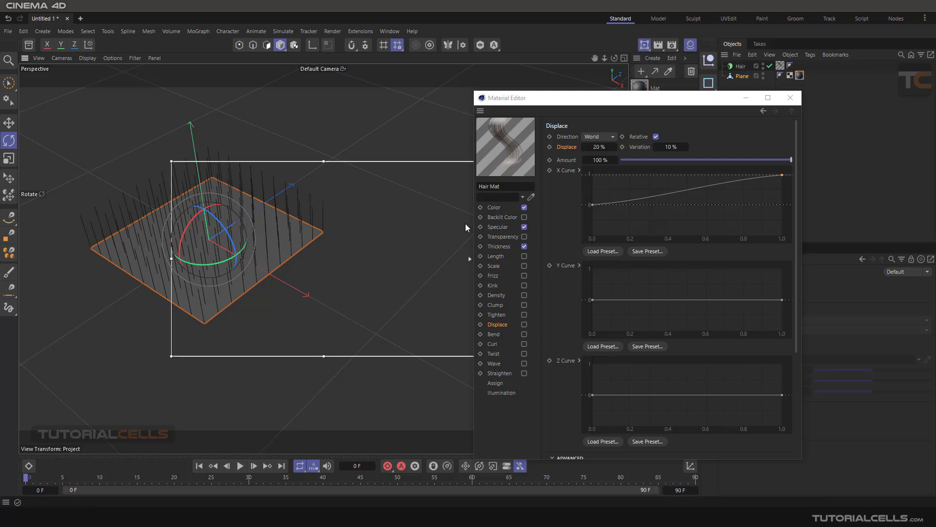
pyautogui.scroll(-2, 274, 241)
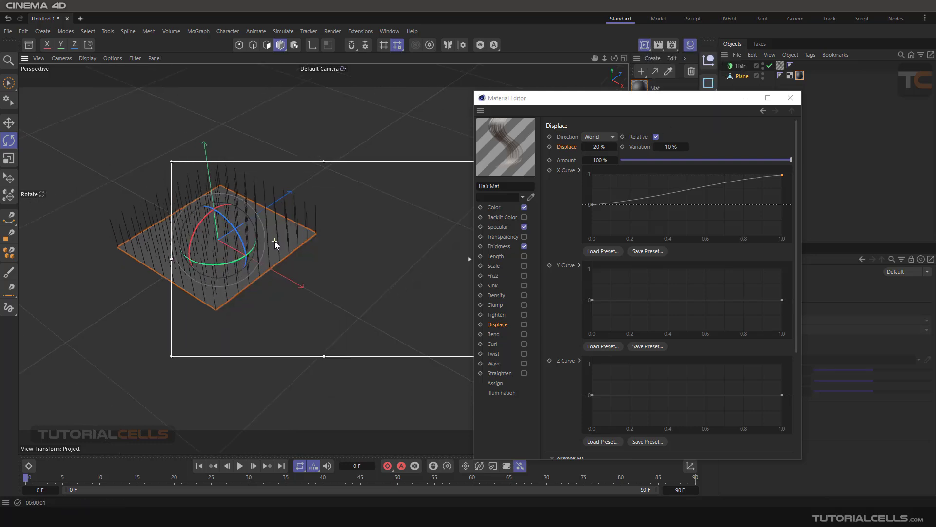
pyautogui.keyDown('alt'); pyautogui.moveTo(272, 238); pyautogui.dragTo(316, 247, button='middle'); pyautogui.keyUp('alt')
pyautogui.click(524, 325)
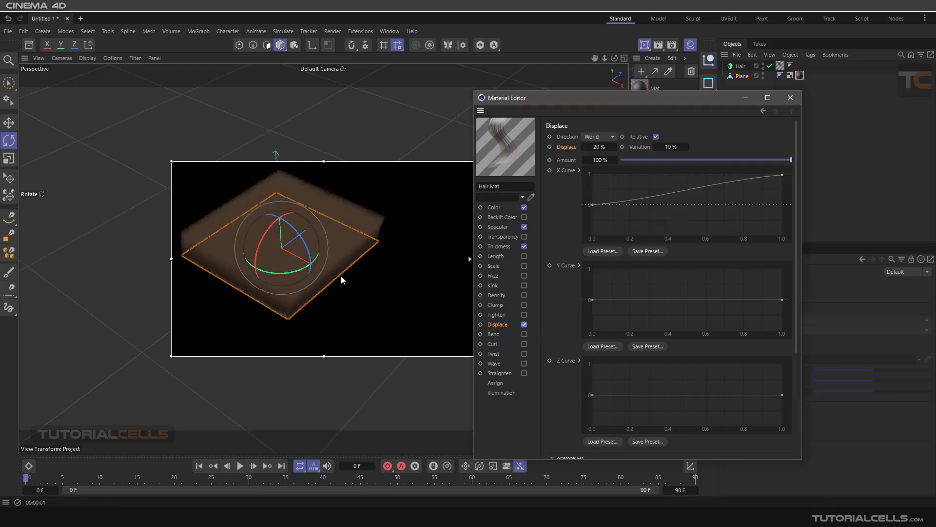
pyautogui.keyDown('alt'); pyautogui.moveTo(341, 275); pyautogui.dragTo(361, 264); pyautogui.keyUp('alt')
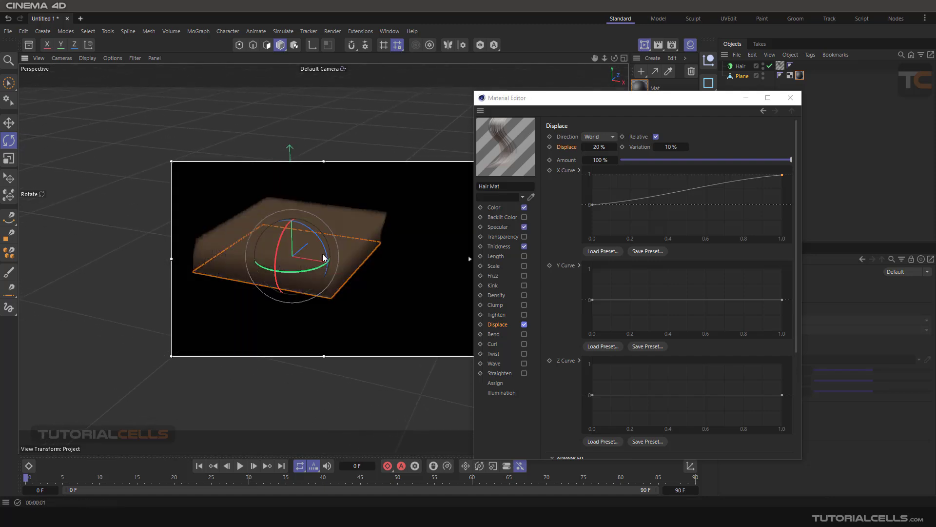
# Clear the object selection and set the hair material's Displace value to 60 %.
pyautogui.click(739, 66)
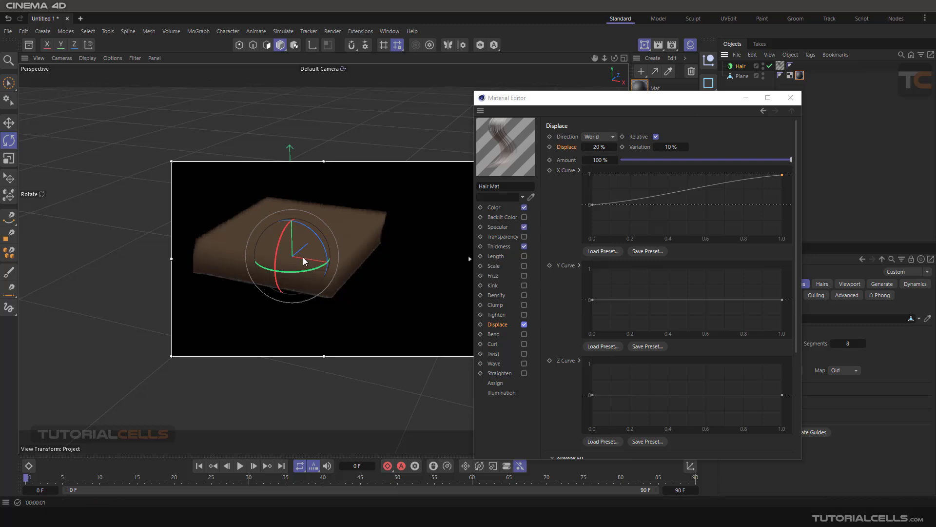
pyautogui.click(834, 123)
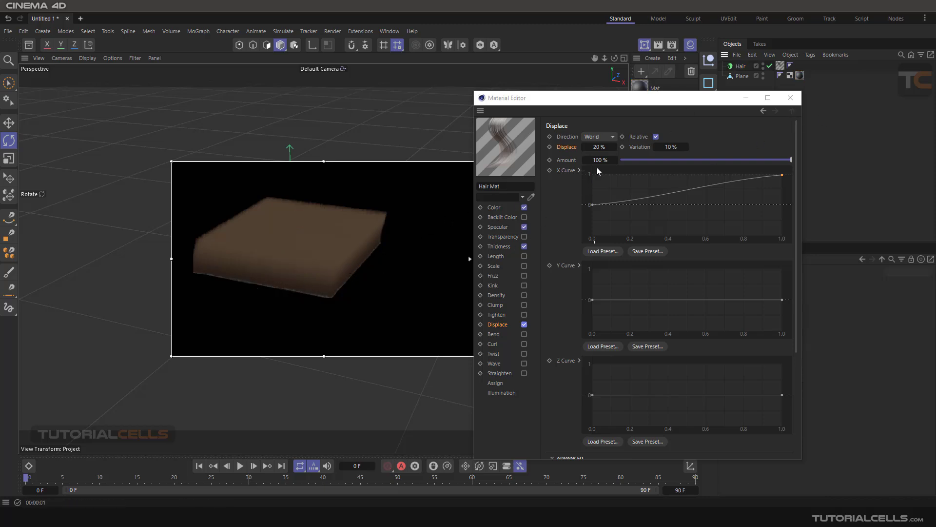
pyautogui.moveTo(599, 146); pyautogui.dragTo(607, 145)
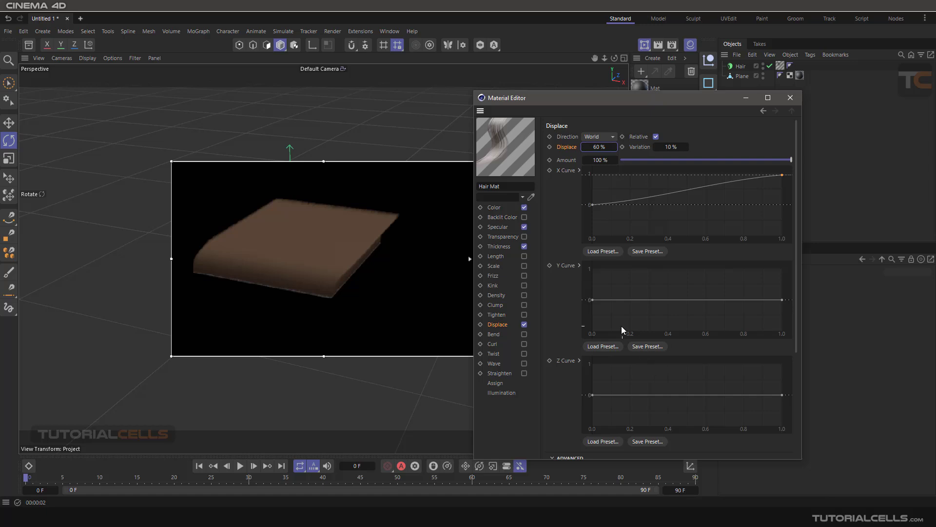
# Toggle the advanced Additive and Include Root options of Displace on and off to compare the rendered hair.
pyautogui.scroll(-5, 622, 327)
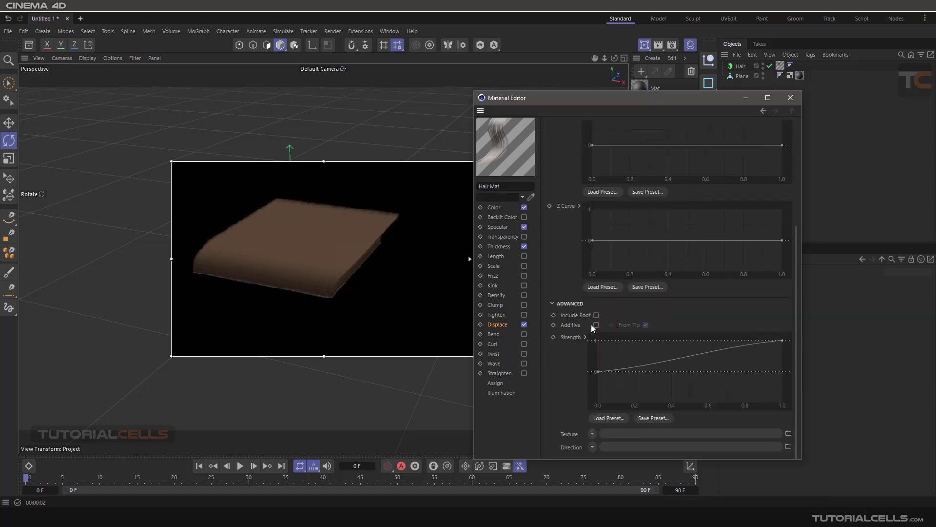
pyautogui.click(596, 325)
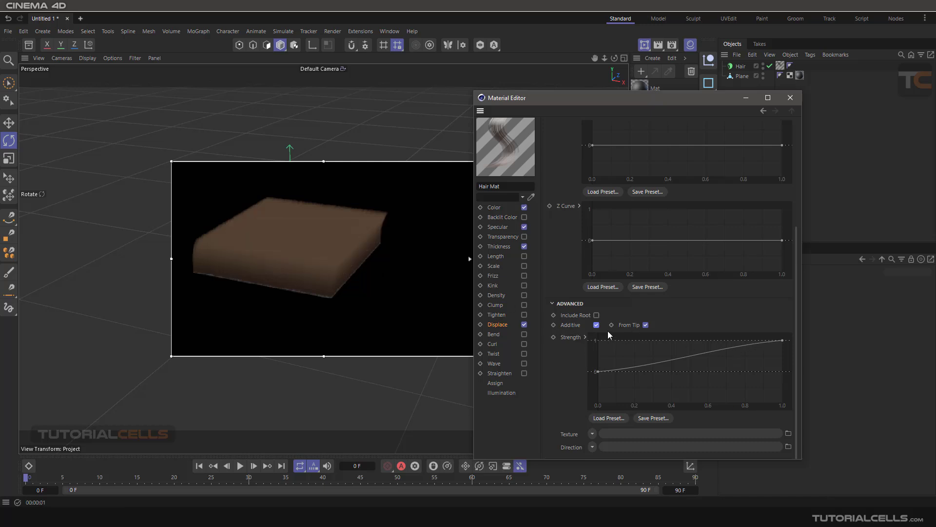
pyautogui.click(594, 325)
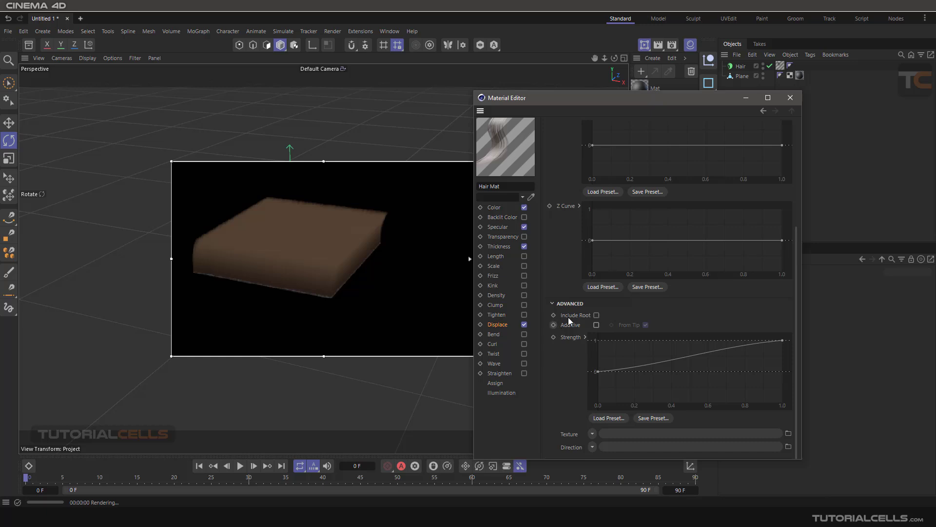
pyautogui.click(596, 315)
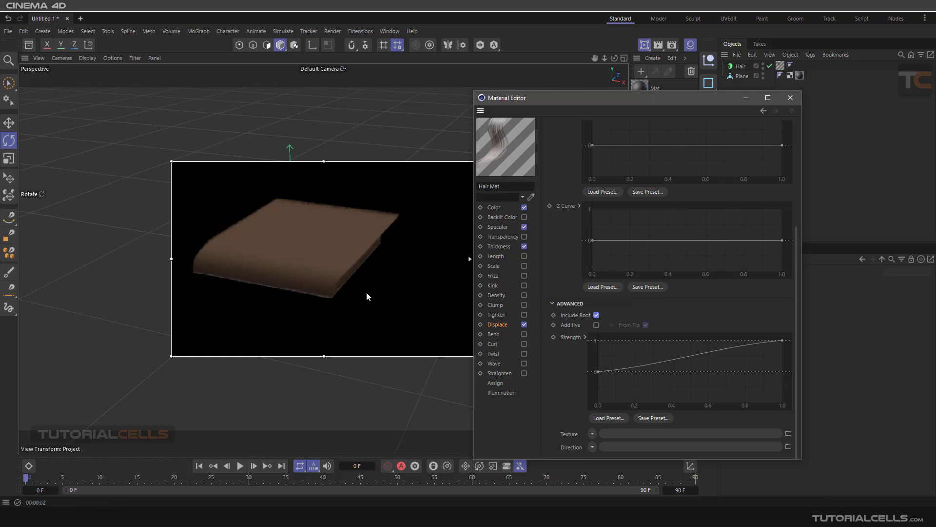
pyautogui.click(596, 325)
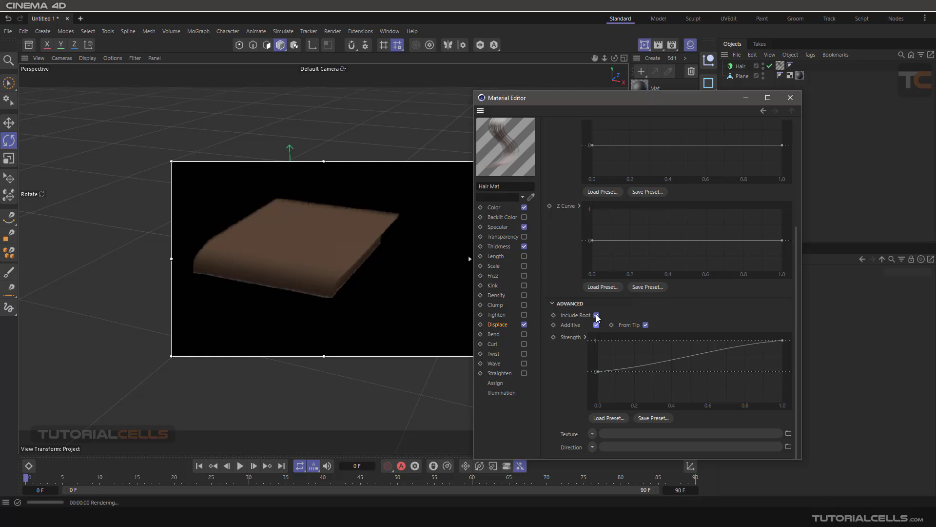
pyautogui.click(596, 315)
pyautogui.click(596, 325)
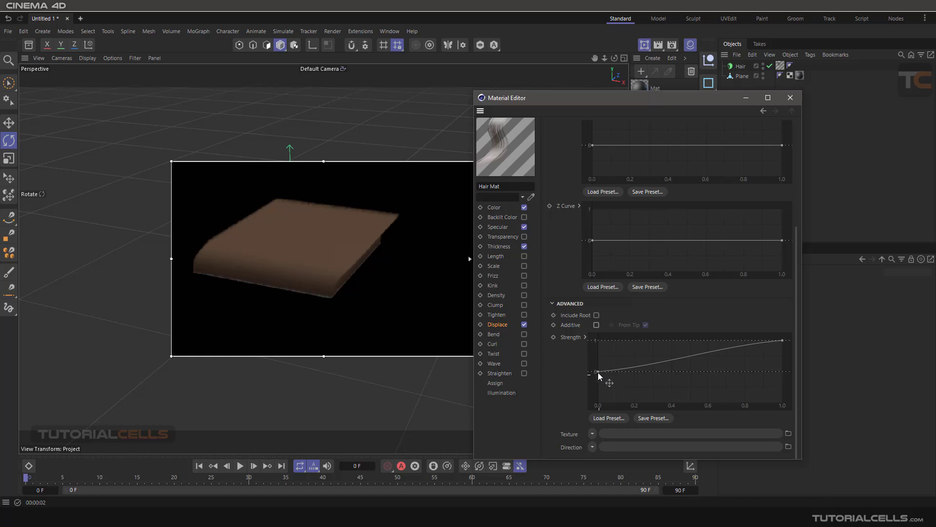
# Lower the X curve's end point to about -1, and try a raised middle point on the curve before deleting it.
pyautogui.scroll(5, 607, 272)
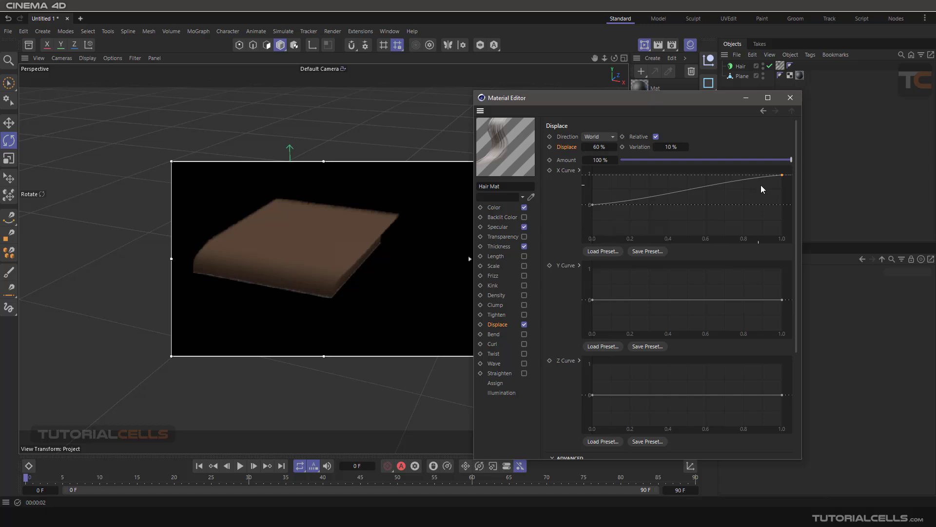
pyautogui.moveTo(782, 174); pyautogui.dragTo(795, 239)
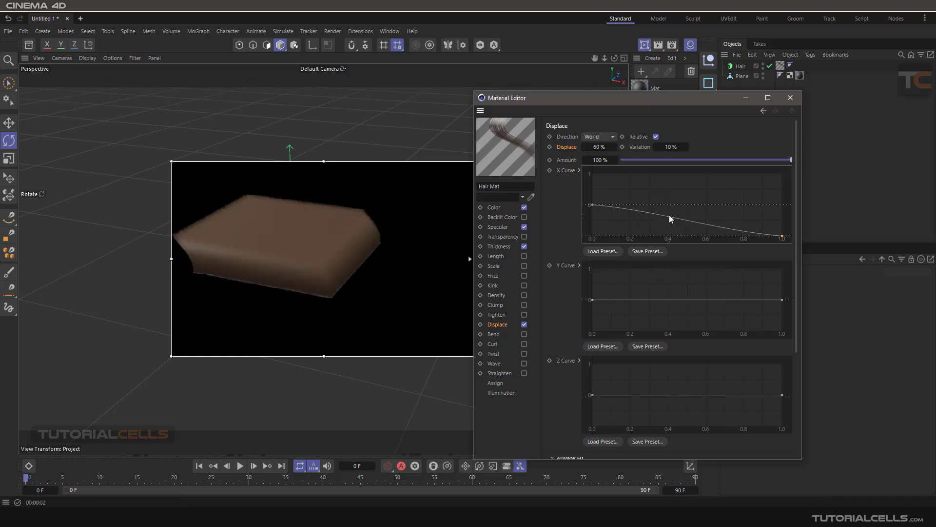
pyautogui.moveTo(667, 217); pyautogui.dragTo(676, 181)
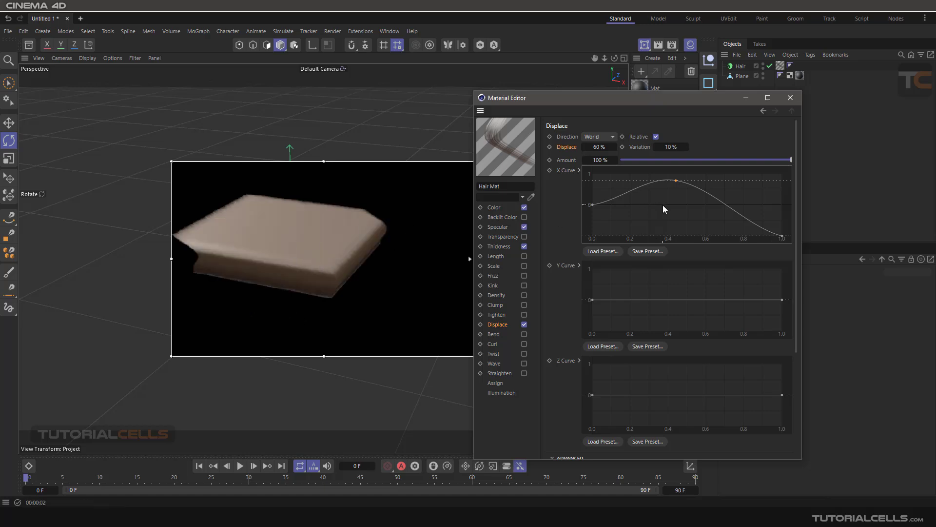
pyautogui.press('Delete')
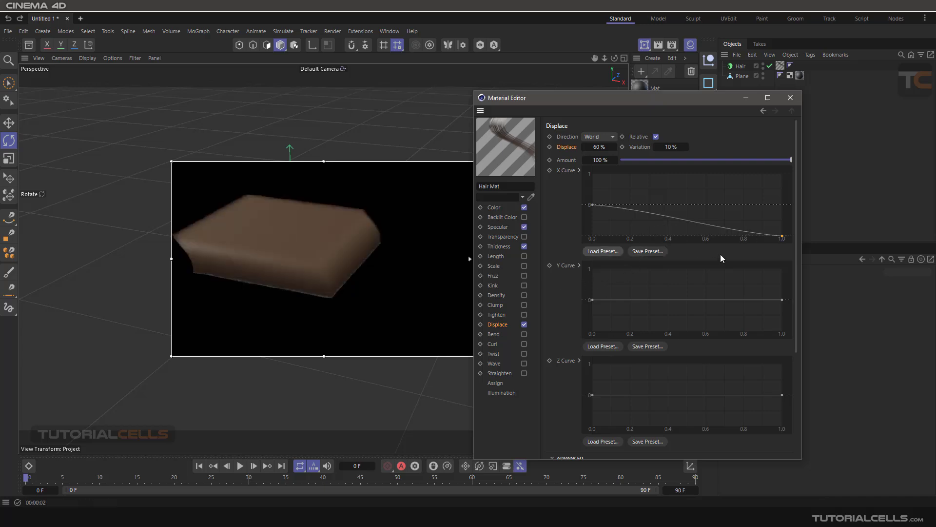
# Flatten the Displace X curve by setting its end point's Y value to 0 in the expanded curve settings.
pyautogui.moveTo(781, 238); pyautogui.dragTo(783, 217)
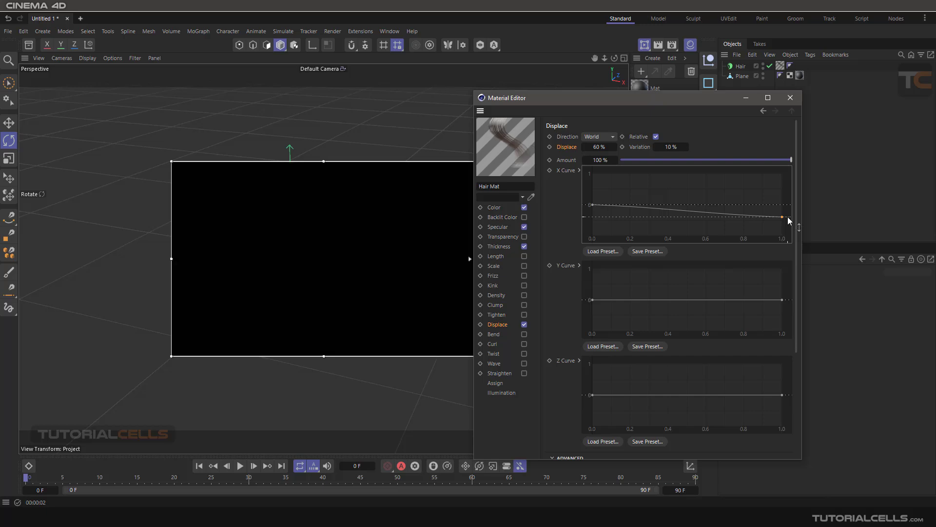
pyautogui.click(579, 170)
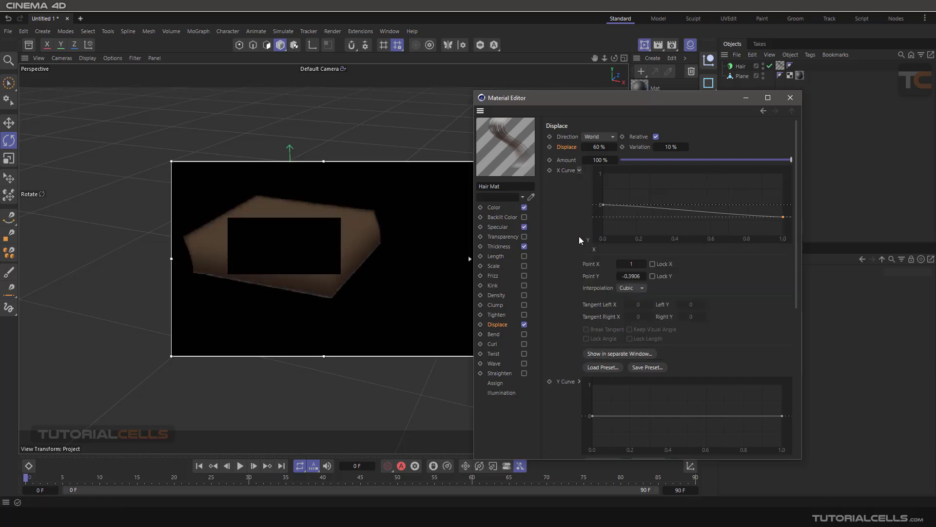
pyautogui.click(629, 276)
pyautogui.write('0')
pyautogui.press('Return')
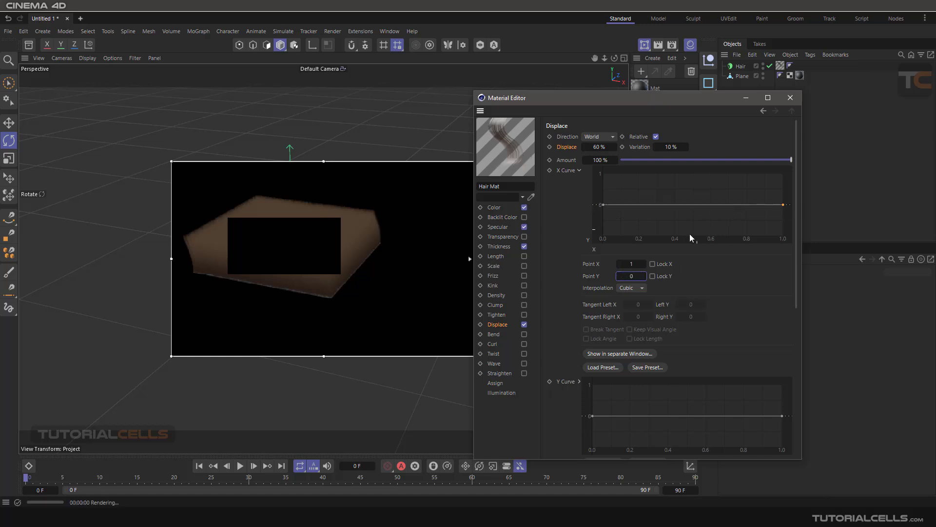
pyautogui.click(579, 171)
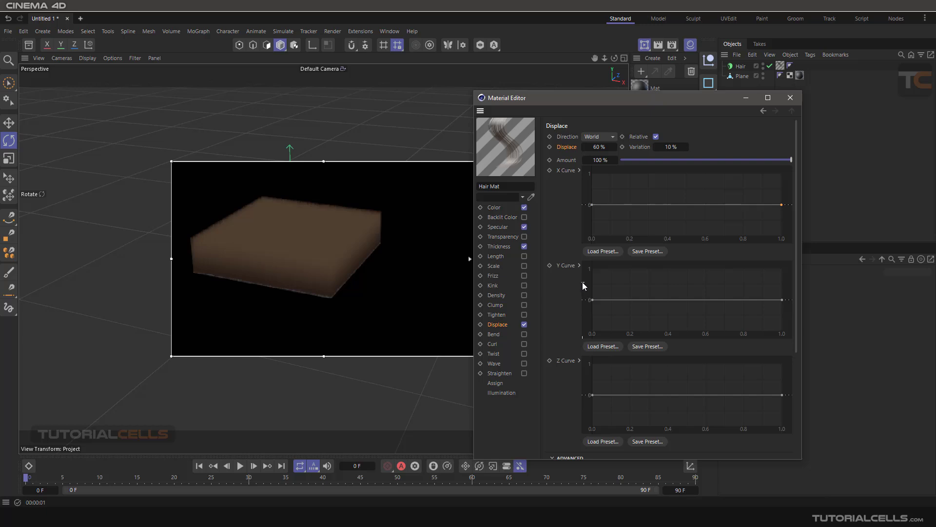
# Raise the end point of the Displace channel's Z curve to 1.
pyautogui.click(578, 170)
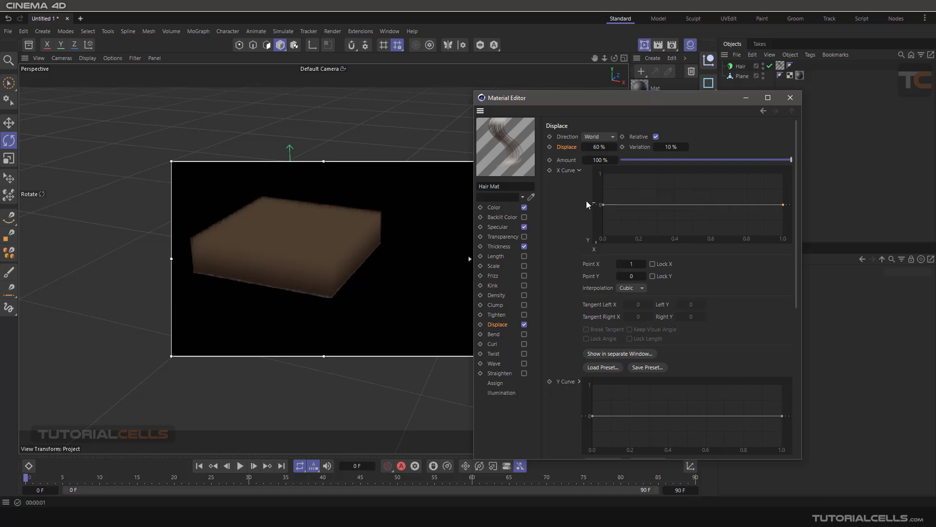
pyautogui.click(579, 170)
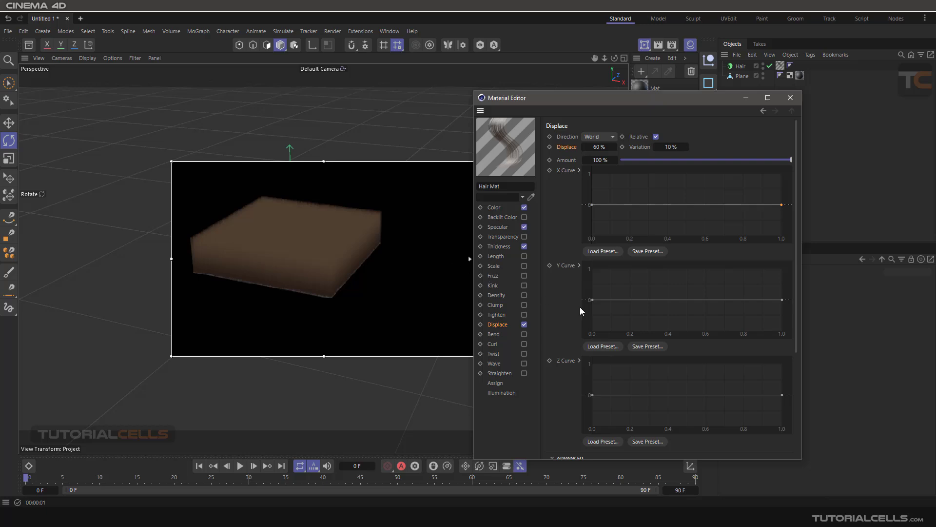
pyautogui.scroll(-5, 624, 325)
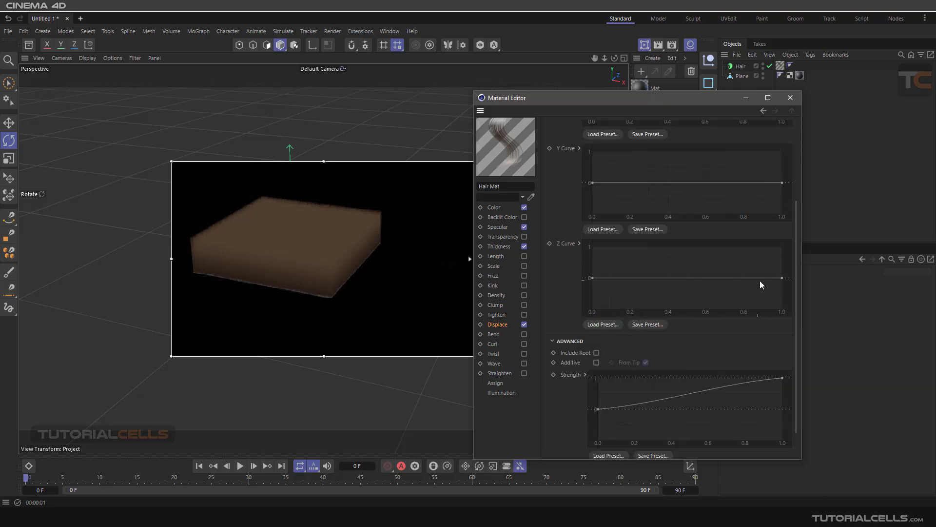
pyautogui.moveTo(781, 278); pyautogui.dragTo(782, 246)
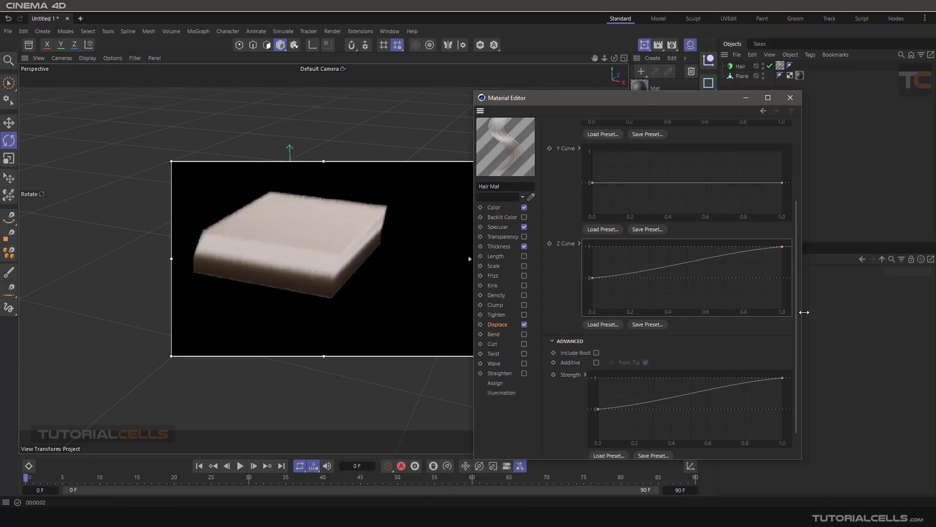
pyautogui.scroll(-2, 636, 395)
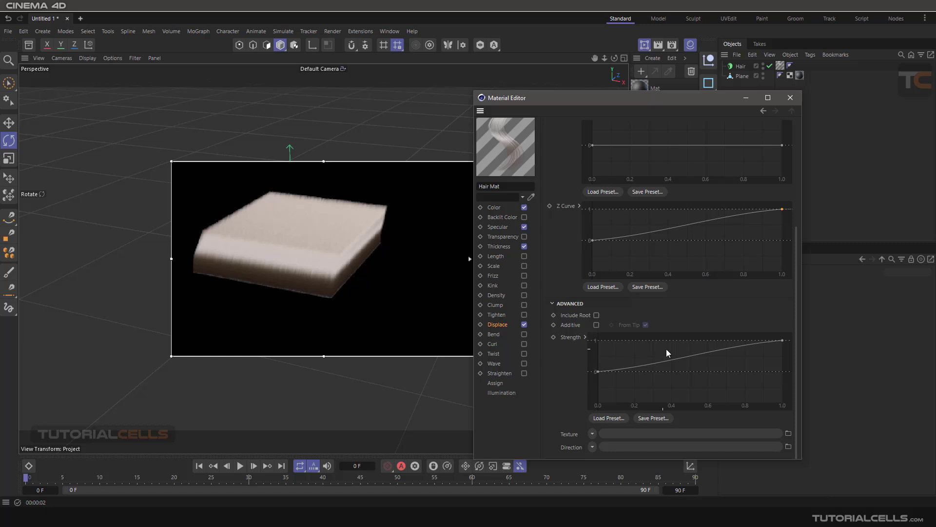
# Flatten the Z curve by lowering its end point to 0.
pyautogui.click(575, 436)
pyautogui.click(592, 435)
pyautogui.click(593, 435)
pyautogui.moveTo(782, 209); pyautogui.dragTo(789, 243)
# Raise the X curve's end point to 1 and increase the Displace value to 83 %.
pyautogui.scroll(3, 773, 213)
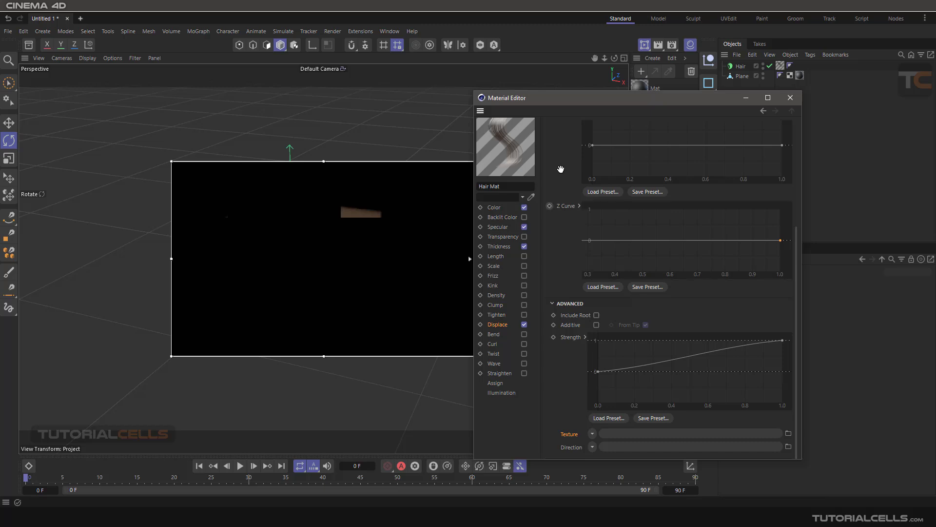
pyautogui.scroll(4, 598, 169)
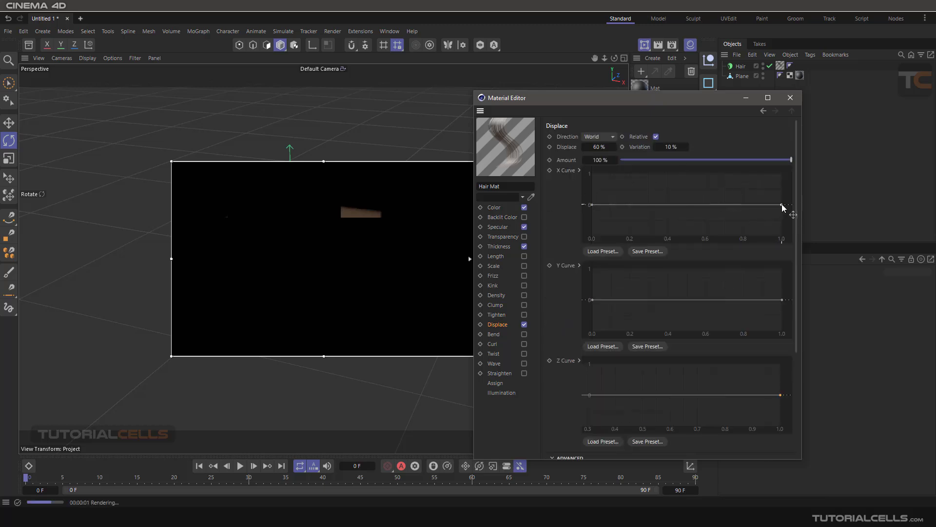
pyautogui.moveTo(781, 205); pyautogui.dragTo(782, 173)
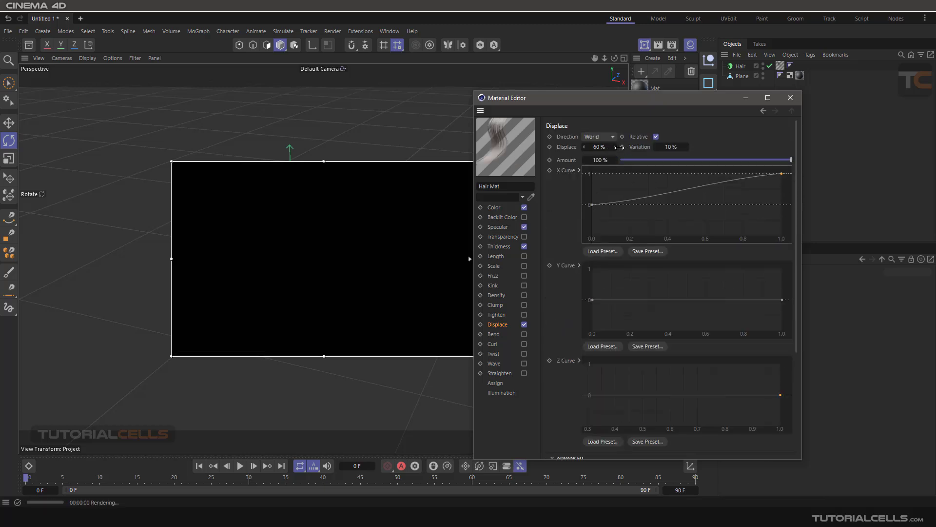
pyautogui.moveTo(586, 146); pyautogui.dragTo(598, 146)
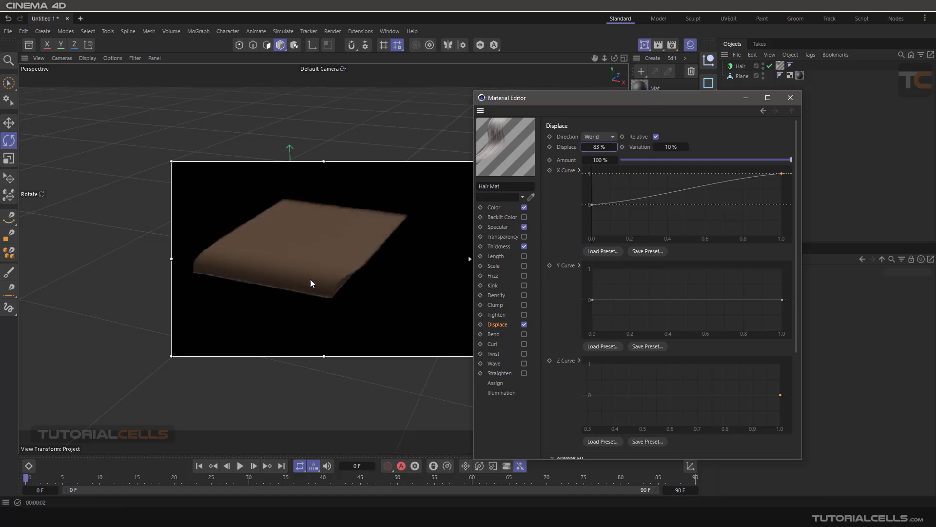
# Try a Gradient shader as the advanced Texture of Displace, compare the rendered hair, and clear the shader again.
pyautogui.scroll(-5, 563, 378)
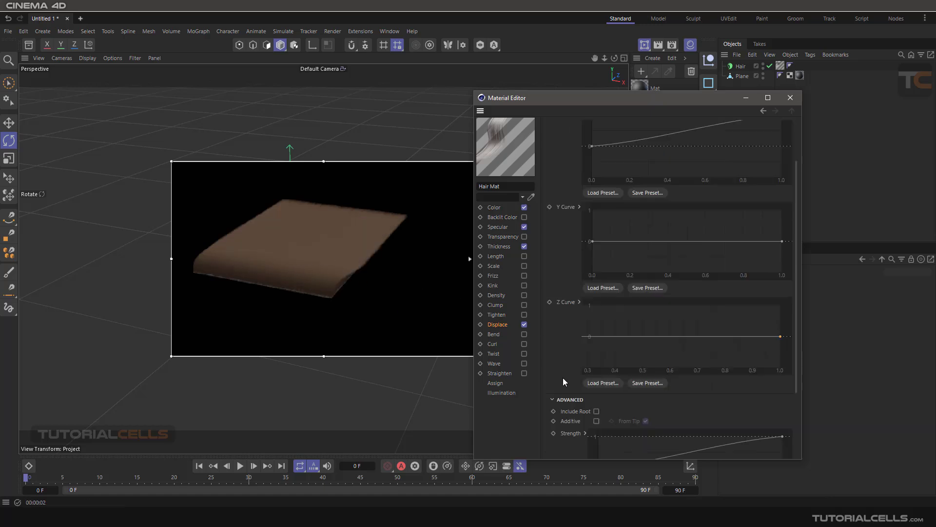
pyautogui.scroll(-3, 563, 378)
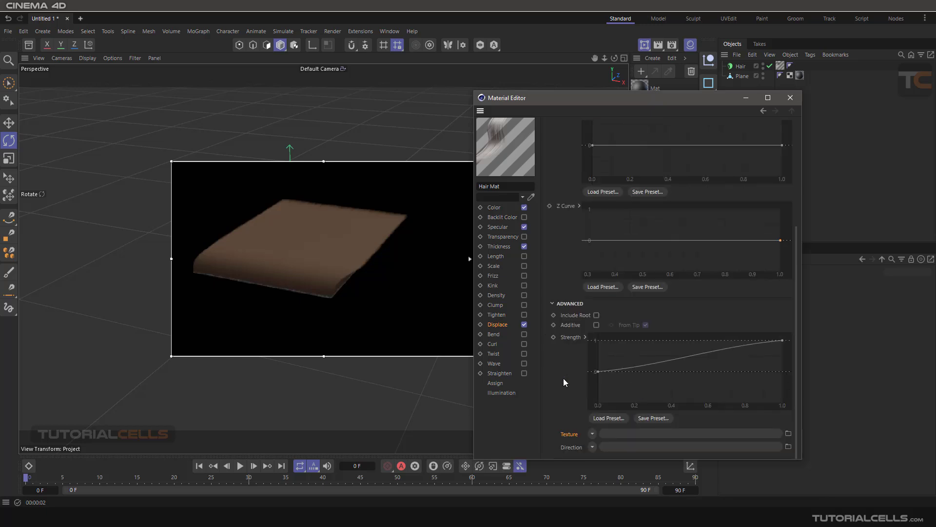
pyautogui.click(592, 434)
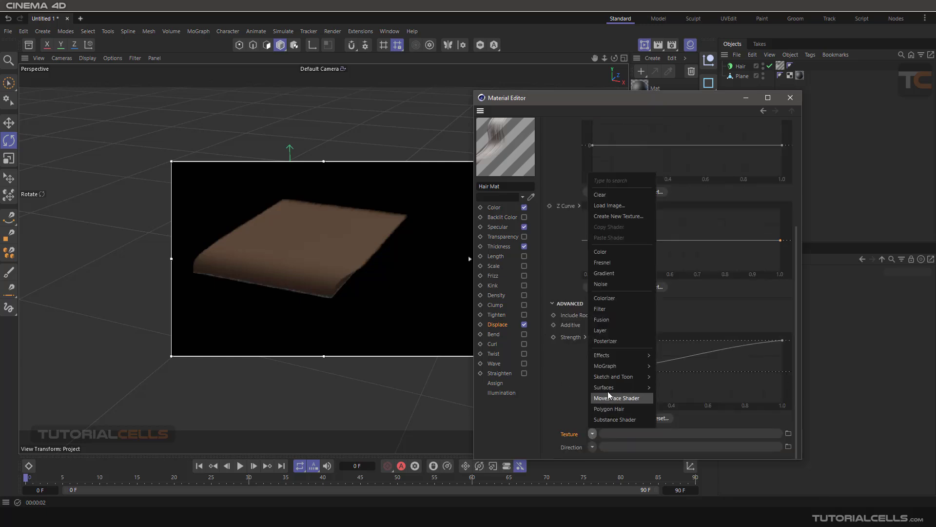
pyautogui.click(627, 273)
pyautogui.scroll(-2, 788, 389)
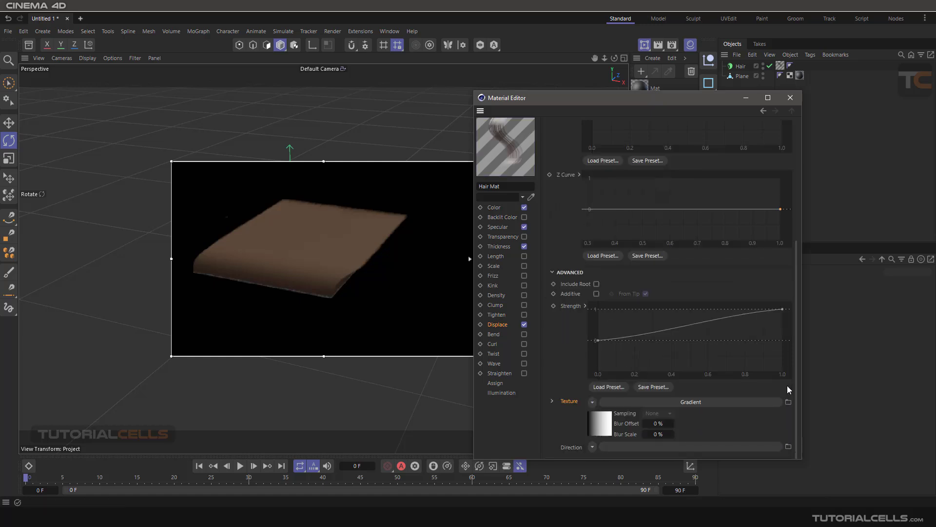
pyautogui.moveTo(604, 97); pyautogui.dragTo(604, 82)
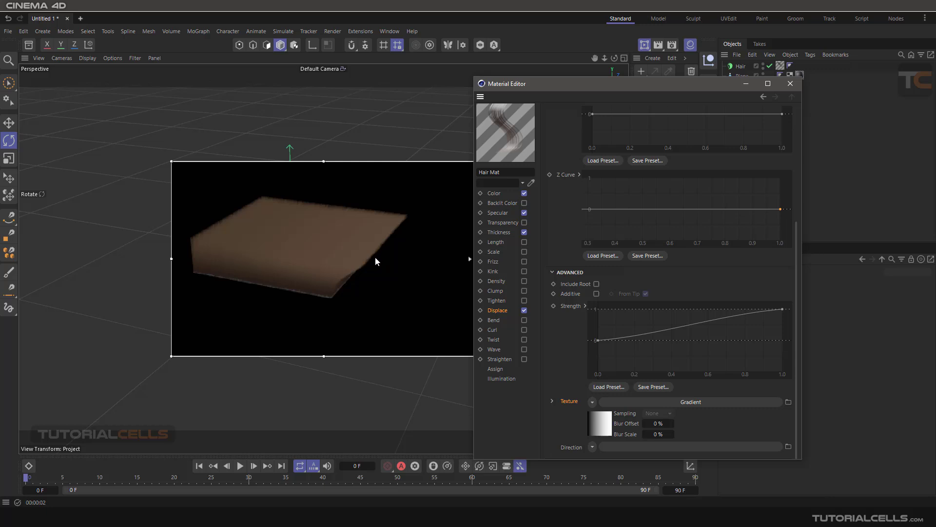
pyautogui.click(592, 402)
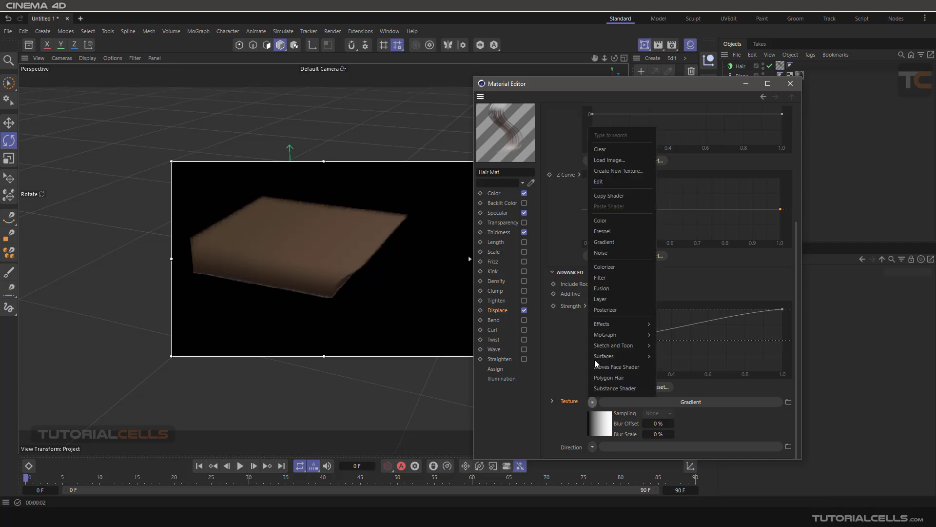
pyautogui.click(599, 150)
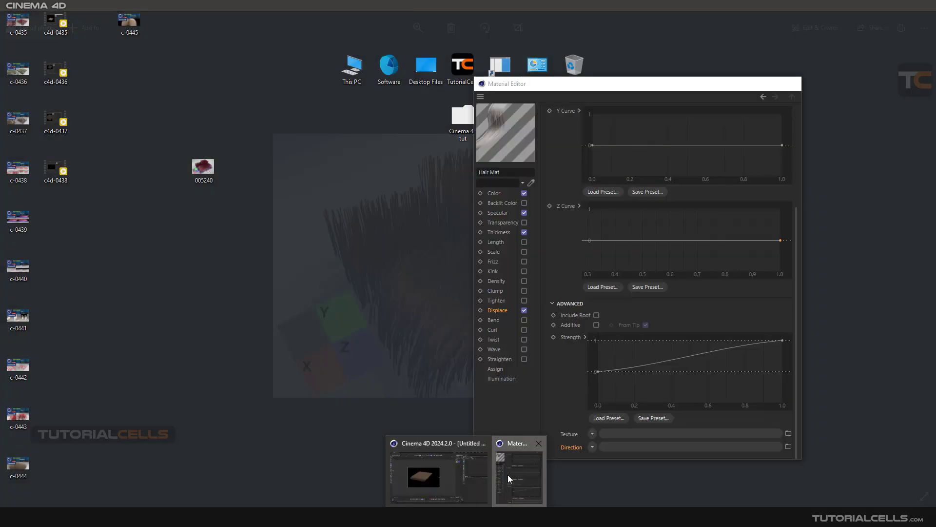
# Return to the Material Editor window and load a Noise shader as the advanced Direction of Displace.
pyautogui.click(507, 475)
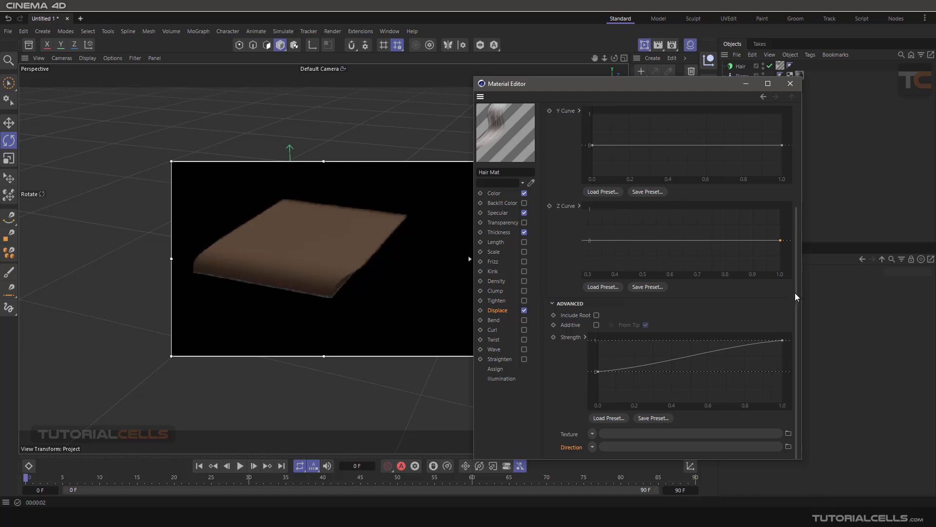
pyautogui.click(591, 446)
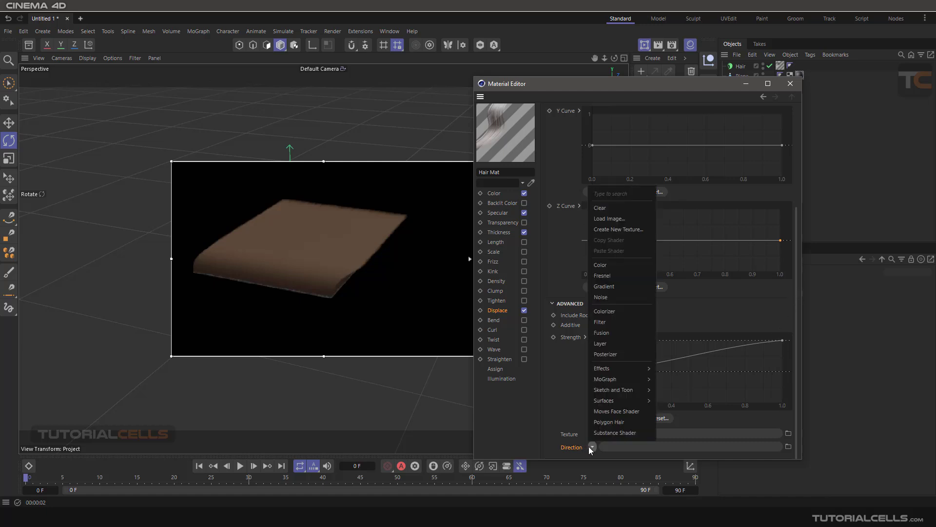
pyautogui.click(622, 296)
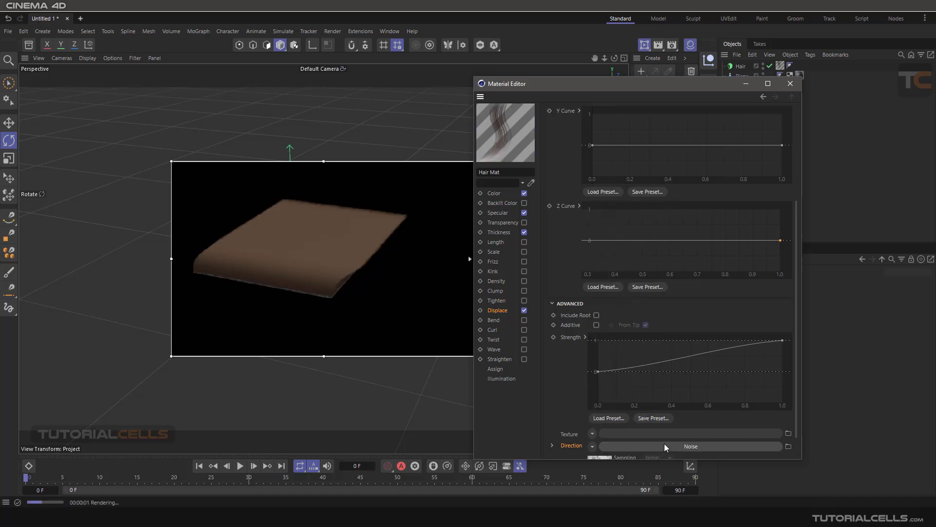
pyautogui.scroll(-2, 649, 371)
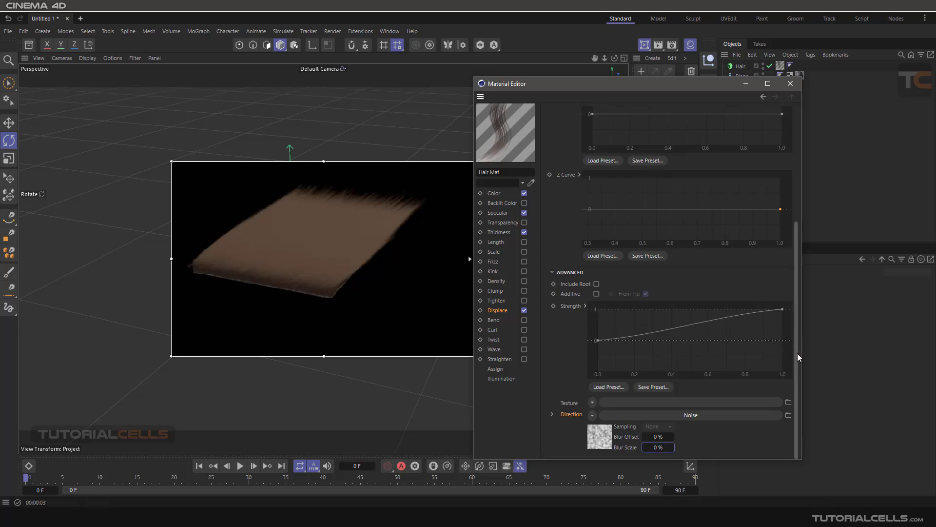
# Open the Direction's Noise shader and change its noise type to Cell Noise.
pyautogui.click(695, 416)
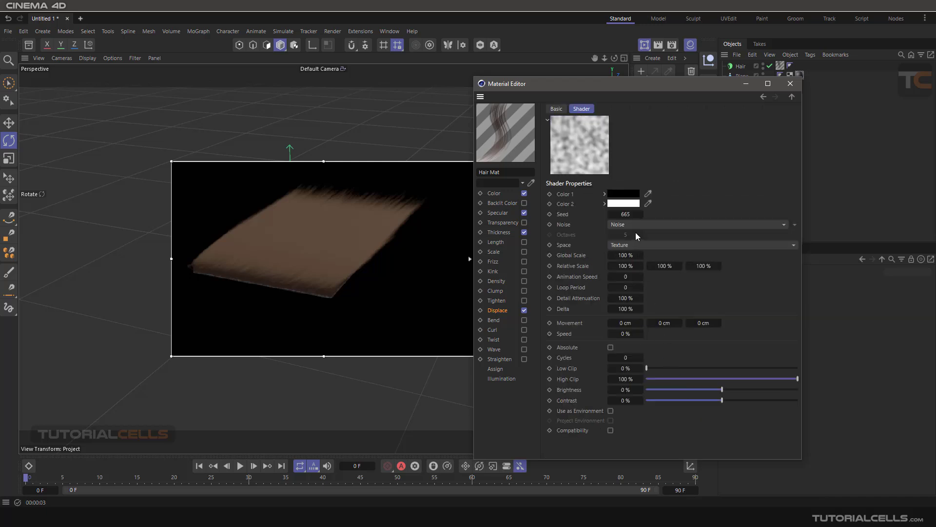
pyautogui.click(799, 224)
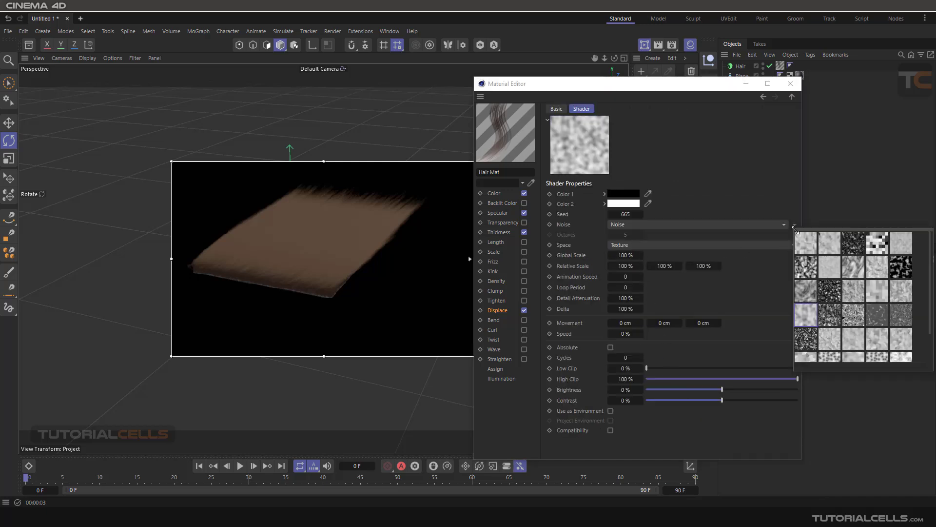
pyautogui.click(833, 251)
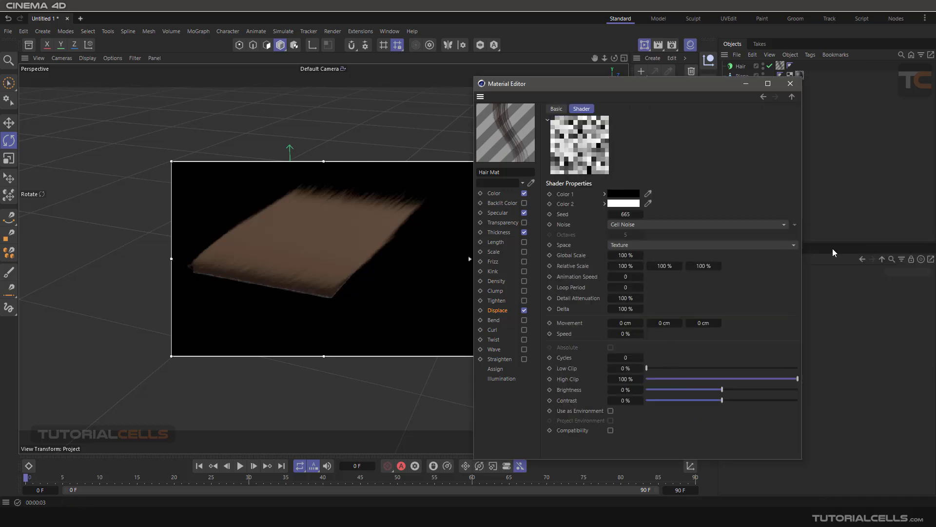
# Try a Global Scale of 250 % for the Cell Noise, and enlarge it to 466 %.
pyautogui.doubleClick(631, 256)
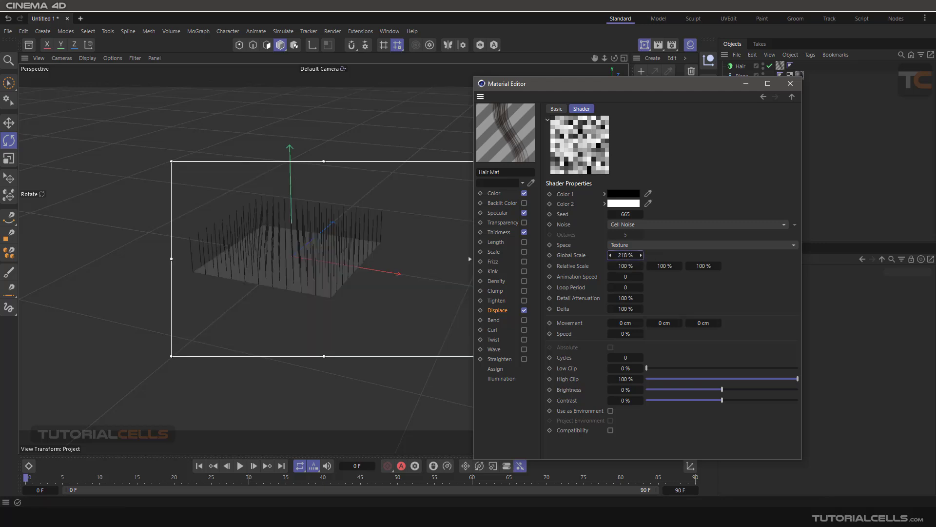
pyautogui.write('250')
pyautogui.press('Return')
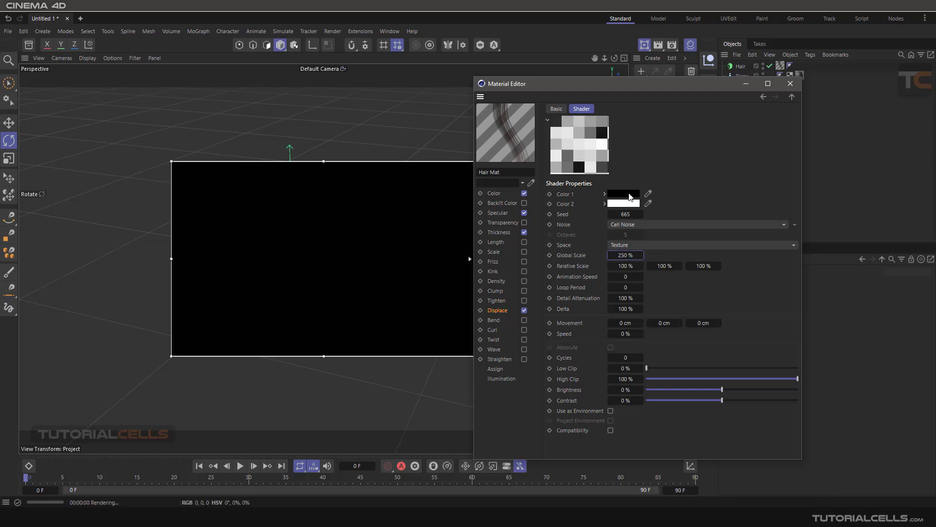
pyautogui.doubleClick(628, 255)
pyautogui.write('466')
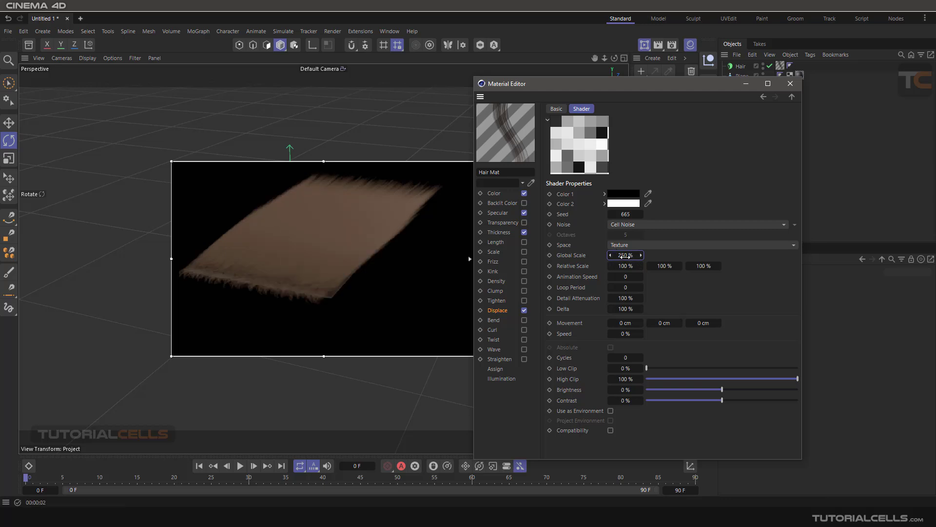
pyautogui.press('Return')
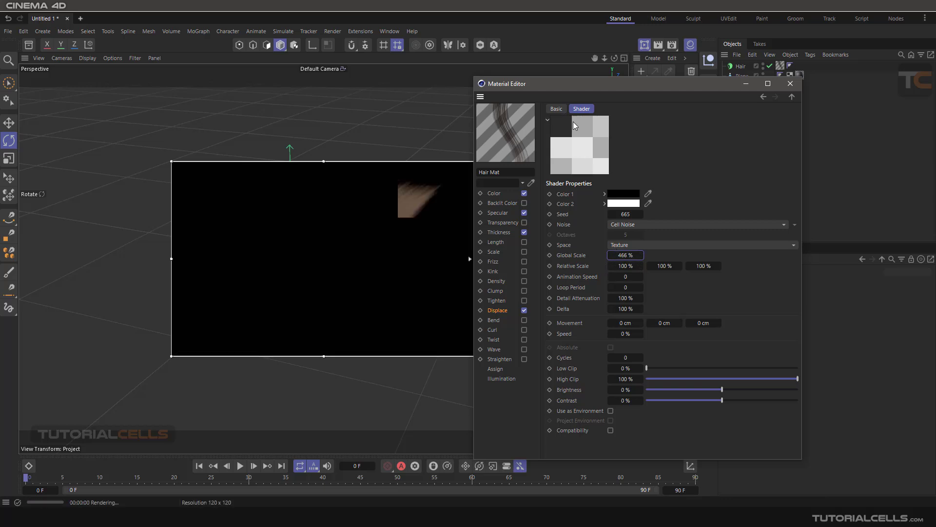
# Set the noise shader's Color 1 to pure red and its Color 2 to blue with a hue of about 241°.
pyautogui.click(621, 194)
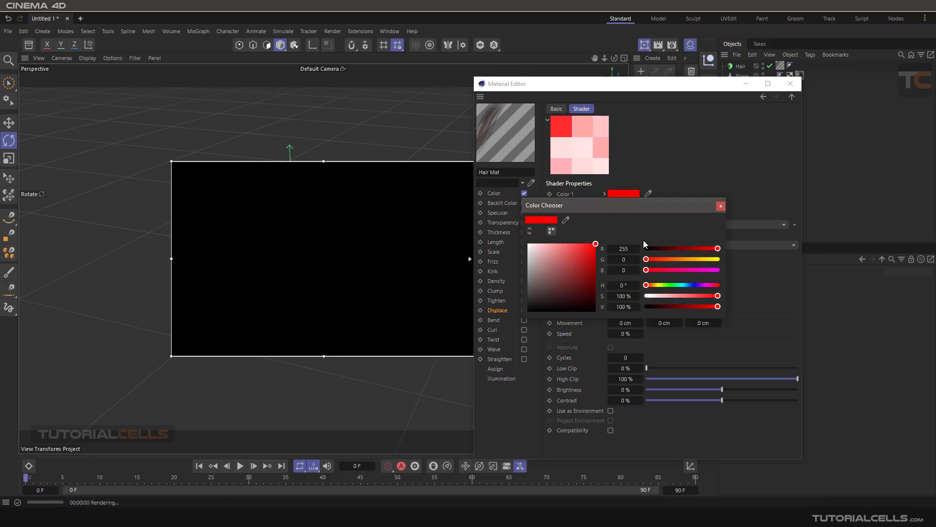
pyautogui.click(721, 205)
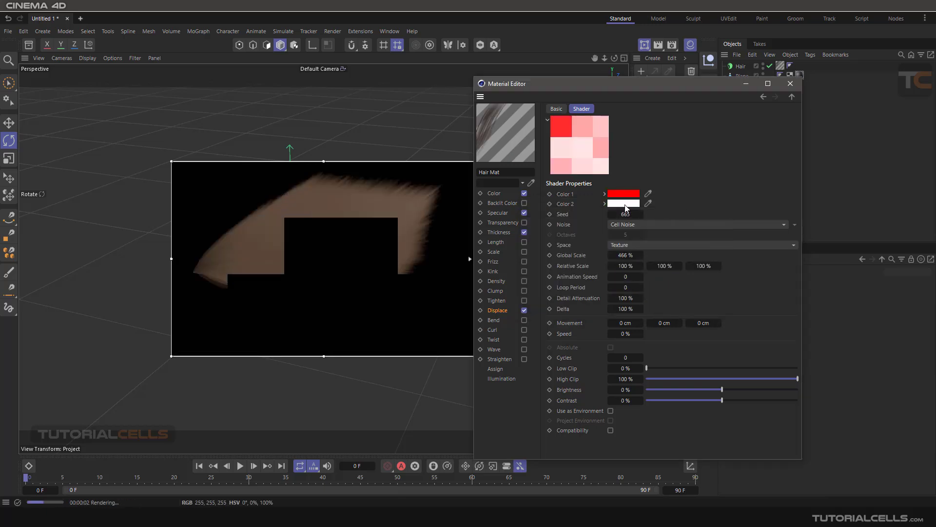
pyautogui.click(624, 204)
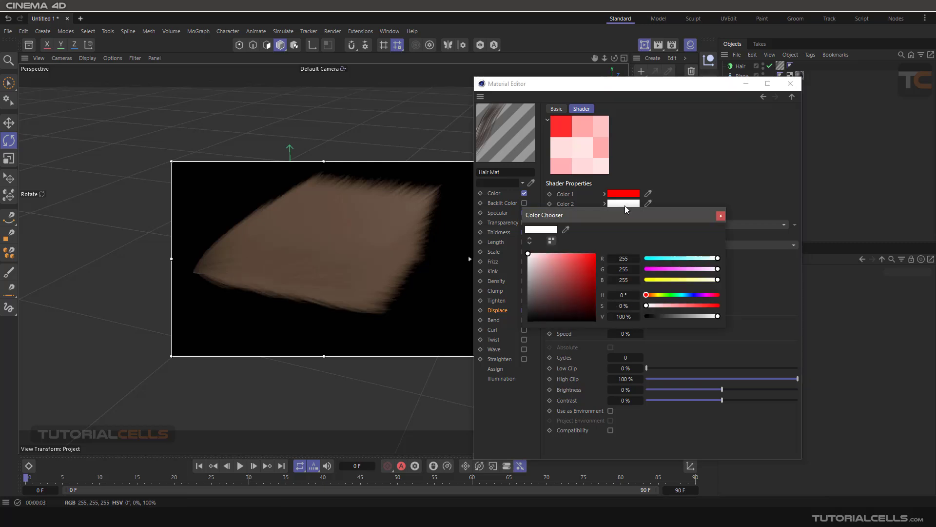
pyautogui.click(691, 295)
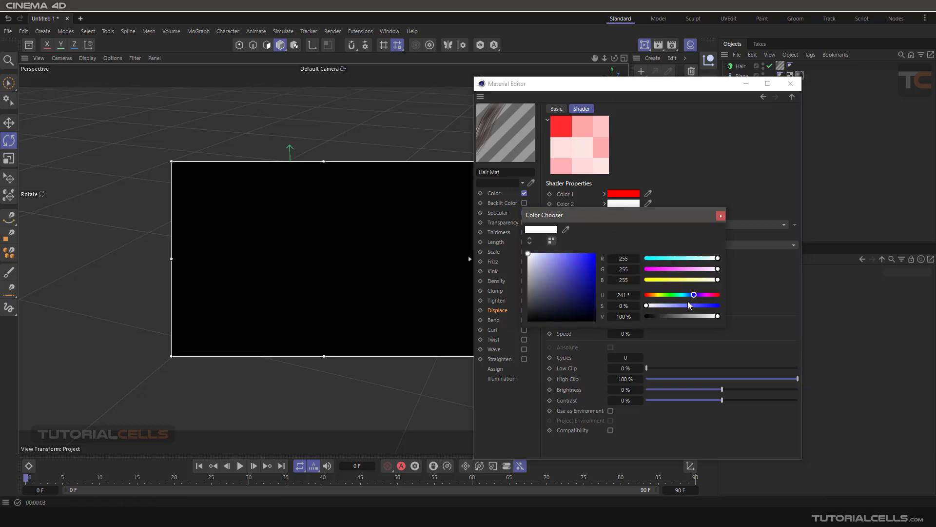
pyautogui.click(720, 215)
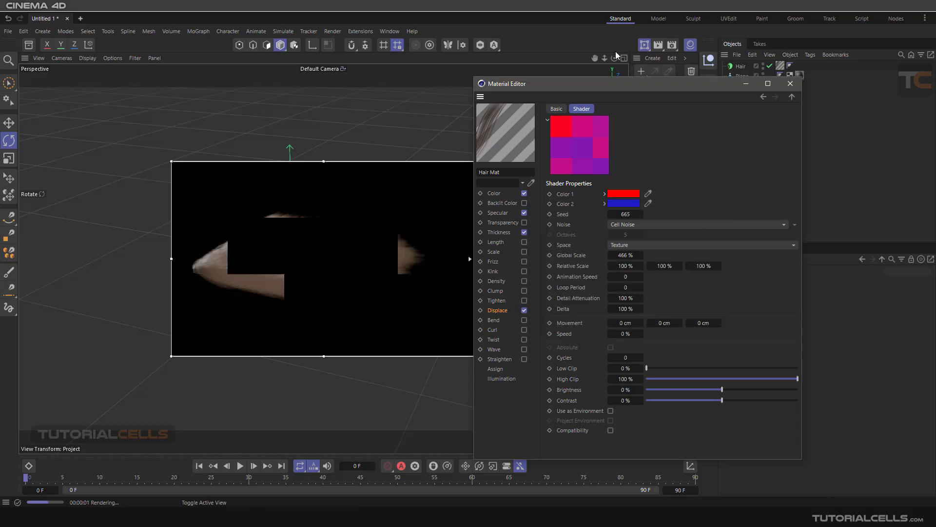
# Return to the Displace channel's advanced settings and look through the shaders available for Direction.
pyautogui.moveTo(607, 86); pyautogui.dragTo(609, 110)
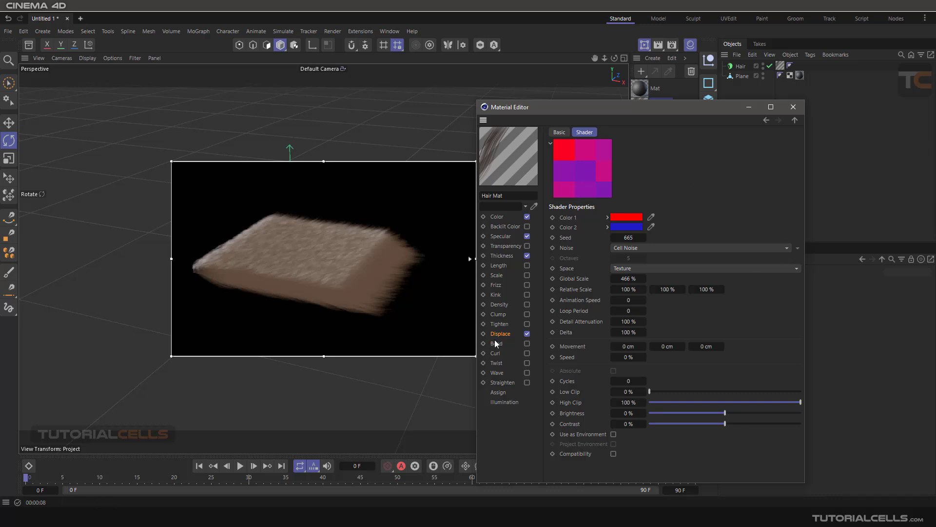
pyautogui.click(505, 333)
pyautogui.scroll(-5, 610, 405)
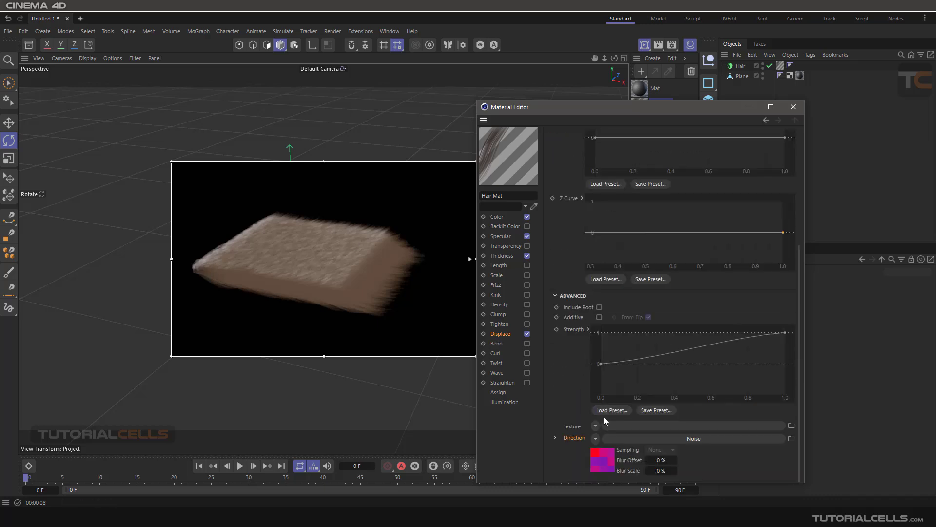
pyautogui.click(595, 437)
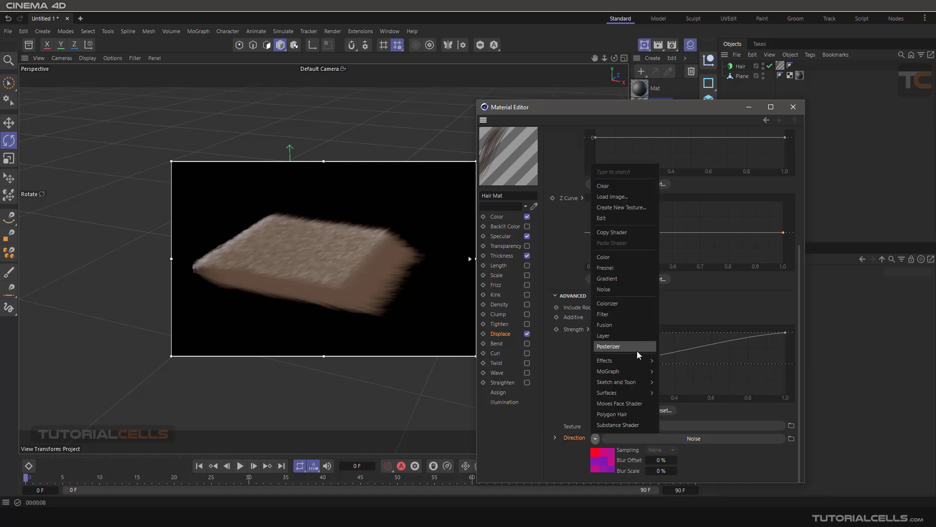
pyautogui.moveTo(640, 351)
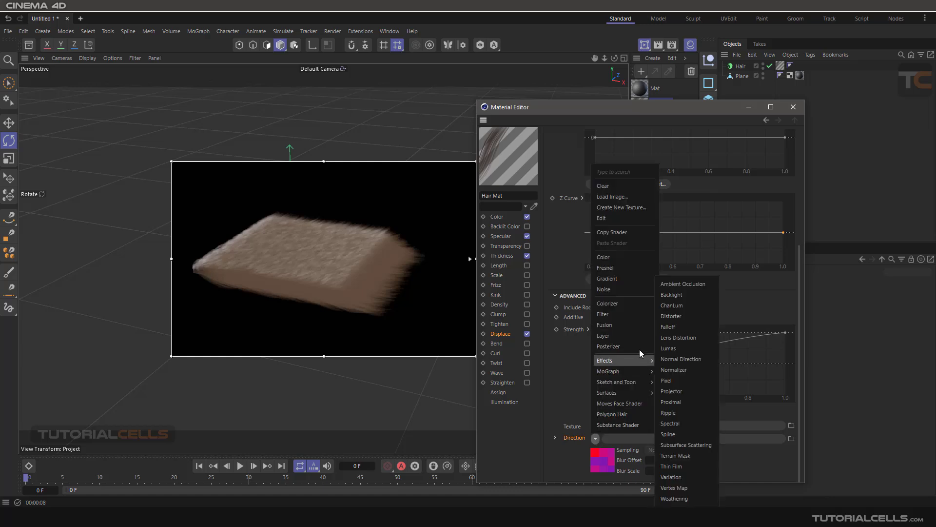
pyautogui.click(611, 174)
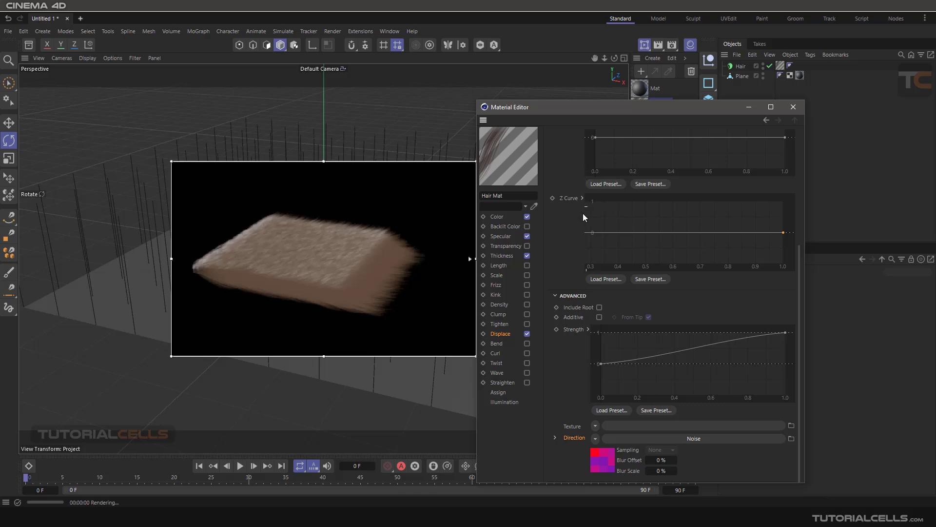
# Bring the viewport closer to the hair-covered plane and turn off the interactive render region.
pyautogui.click(370, 282)
pyautogui.keyDown('alt'); pyautogui.moveTo(244, 87); pyautogui.dragTo(247, 72); pyautogui.keyUp('alt')
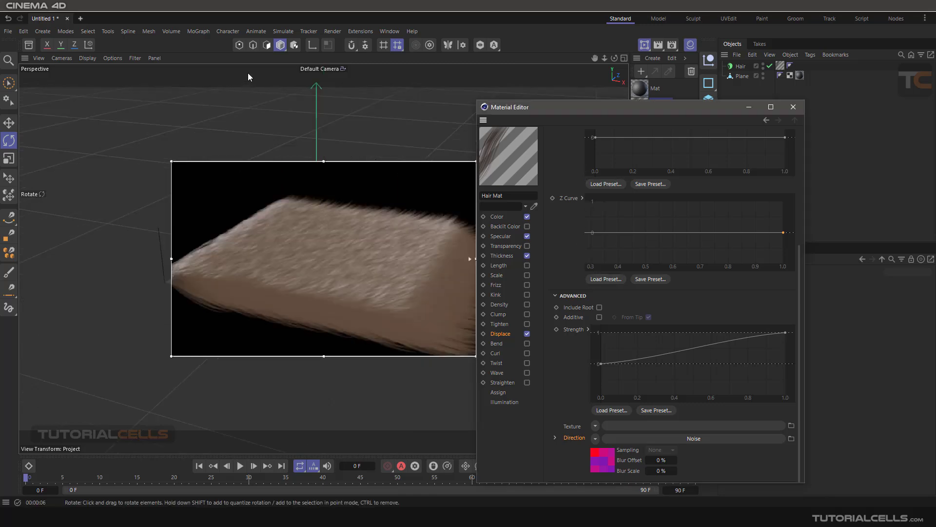
pyautogui.click(645, 45)
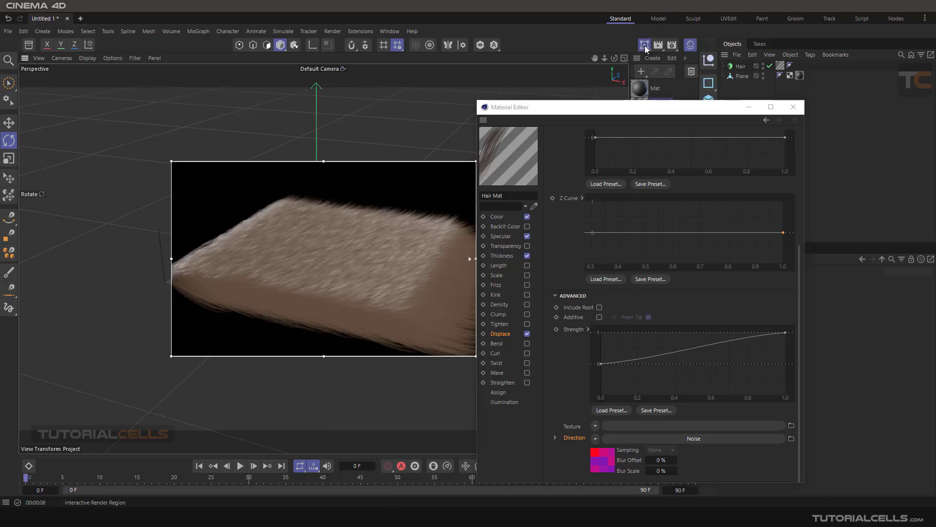
pyautogui.click(644, 46)
# Replace the Noise shader in the advanced Direction of Displace with a Checkerboard surface shader.
pyautogui.click(595, 439)
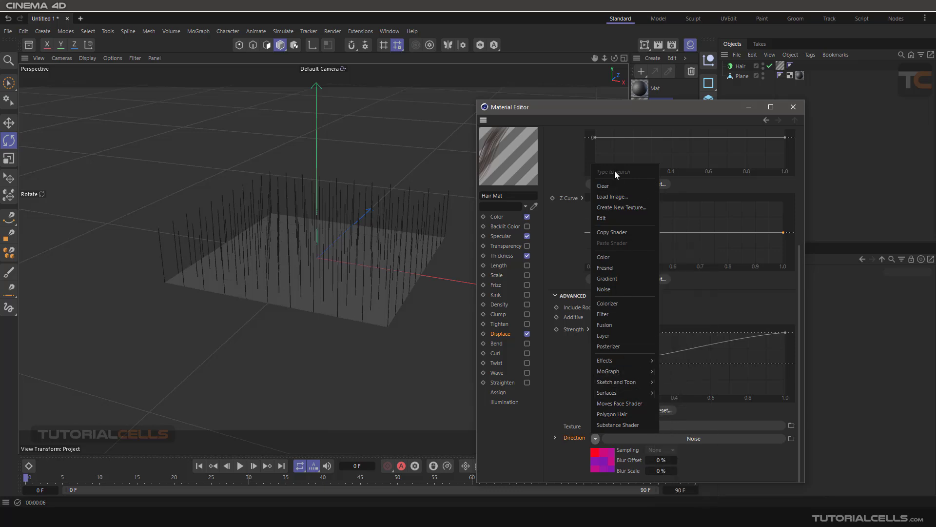
pyautogui.write('ch')
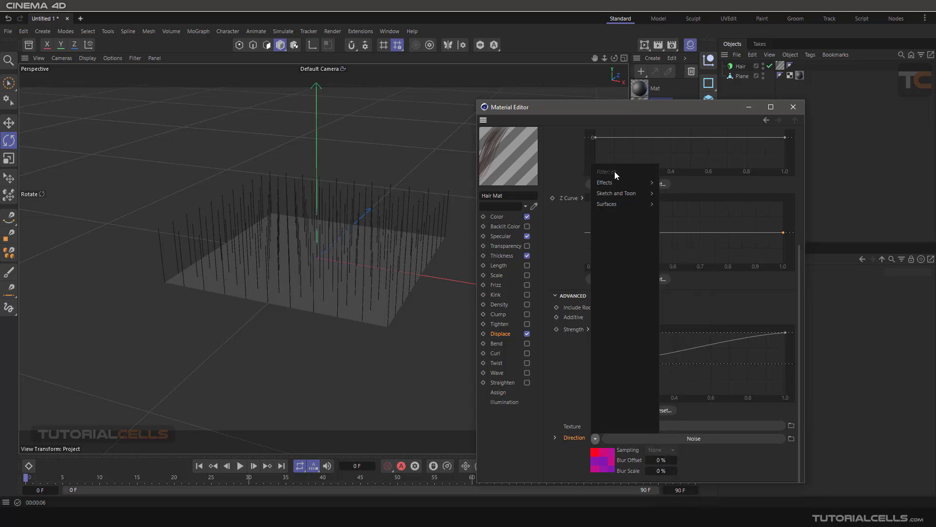
pyautogui.moveTo(623, 194)
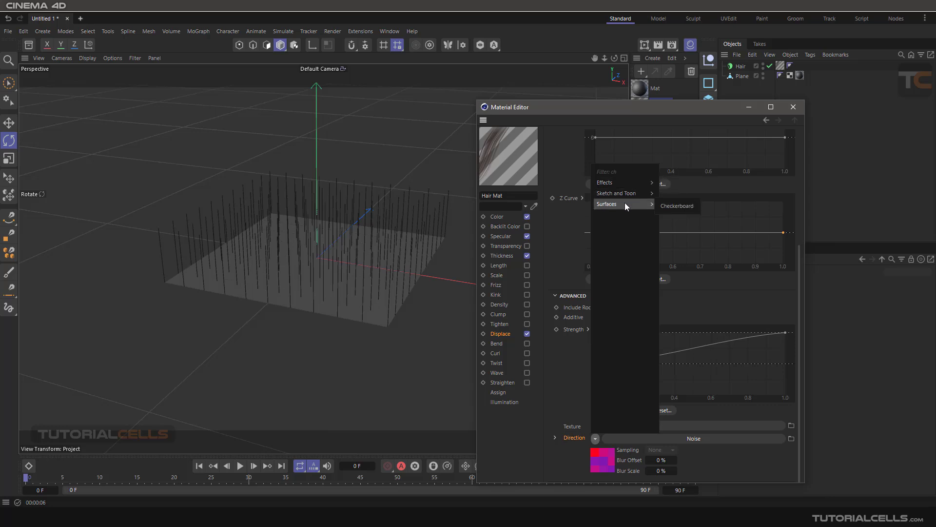
pyautogui.click(675, 204)
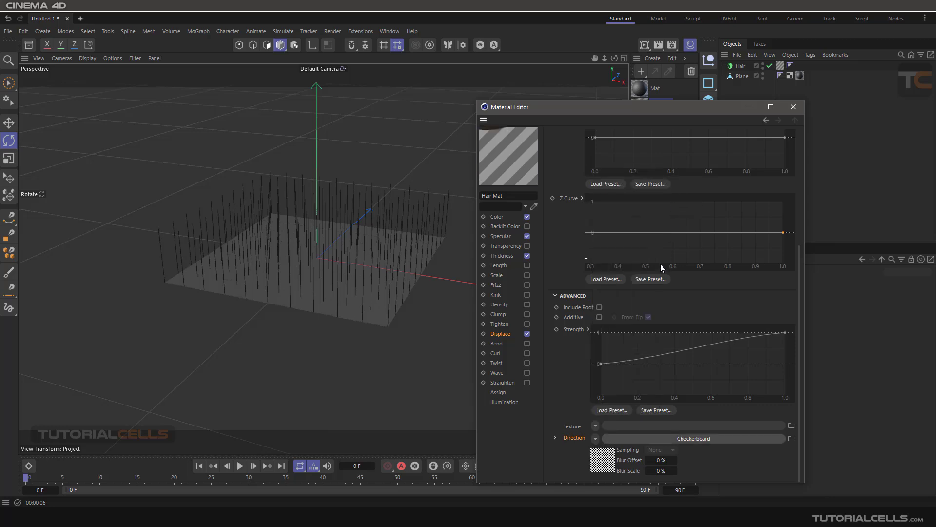
# Set the Checkerboard shader's U Frequency and V Frequency to 2 and close the Material Editor.
pyautogui.click(637, 440)
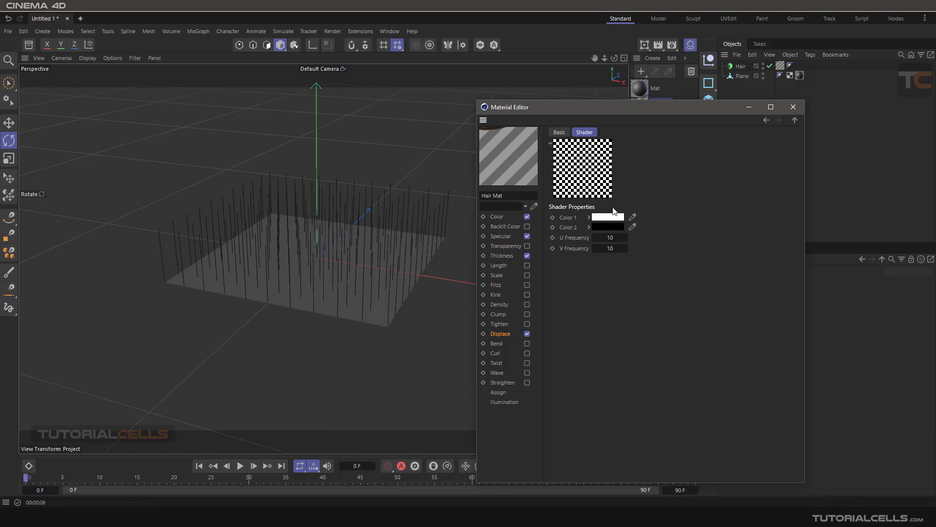
pyautogui.moveTo(609, 239); pyautogui.dragTo(620, 238)
pyautogui.doubleClick(608, 239)
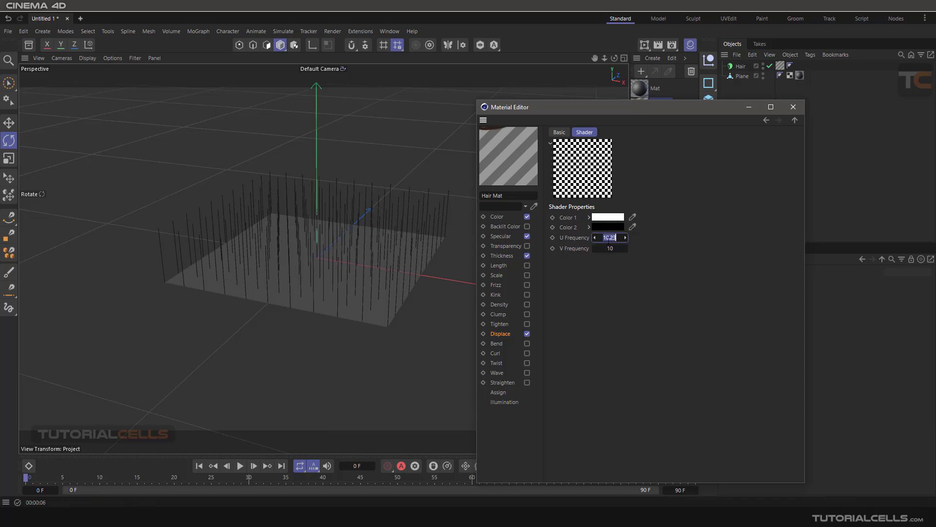
pyautogui.write('2')
pyautogui.doubleClick(610, 248)
pyautogui.write('2')
pyautogui.press('Return')
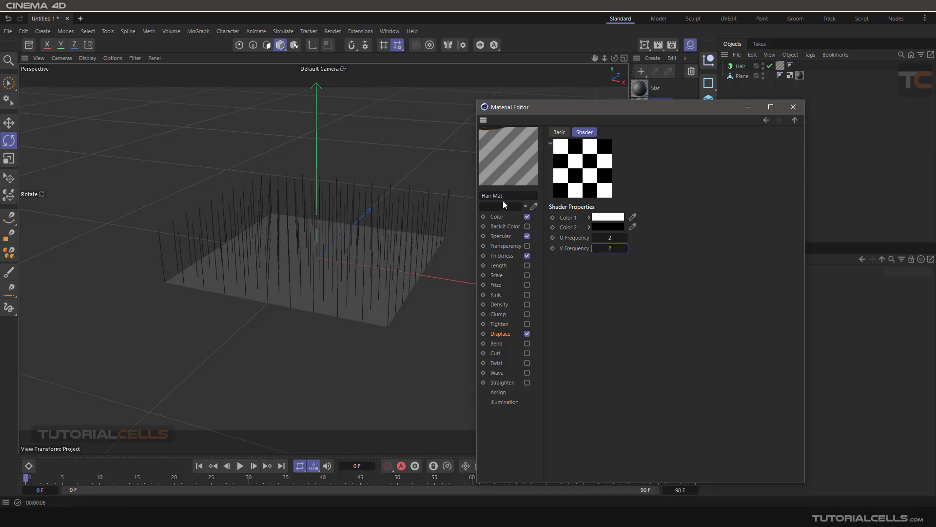
pyautogui.click(793, 107)
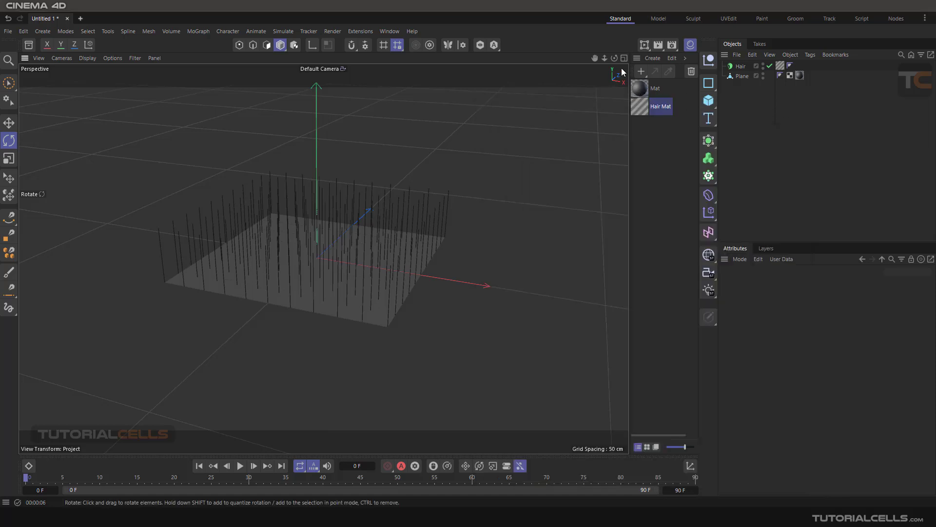